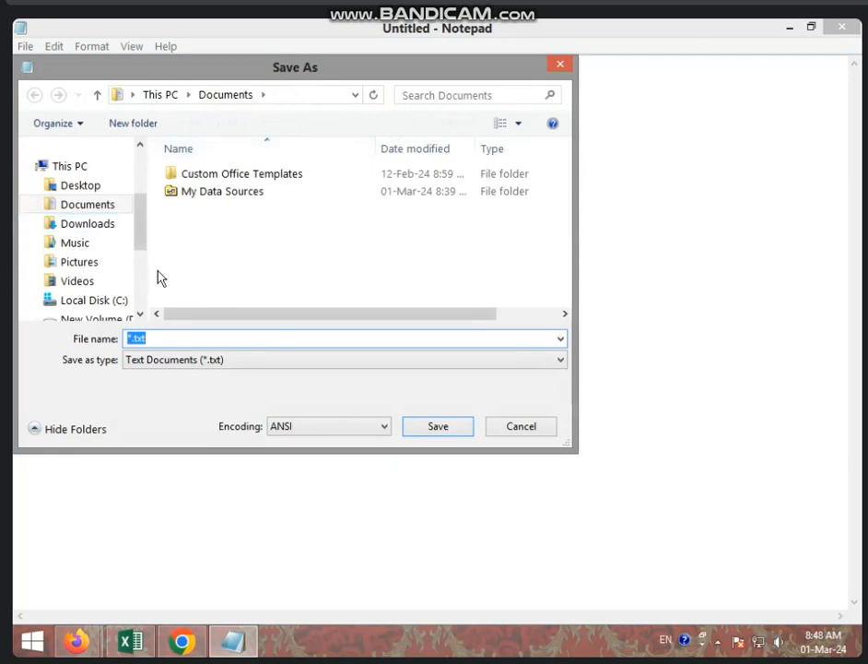
- Save the teacher list as '8888' in the Desktop folder
{"action": "left_click", "coordinate": [80, 185]}
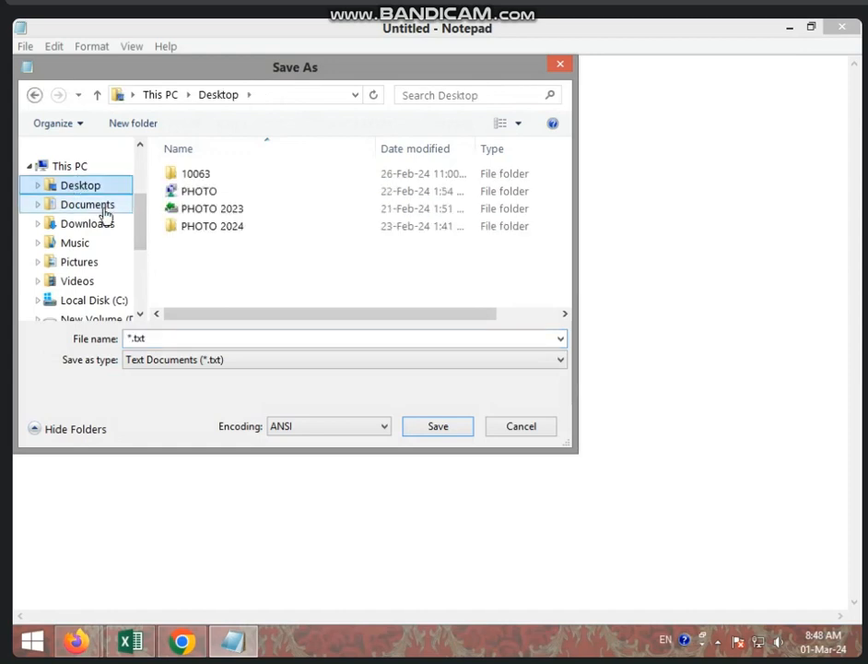
{"action": "left_click", "coordinate": [181, 339]}
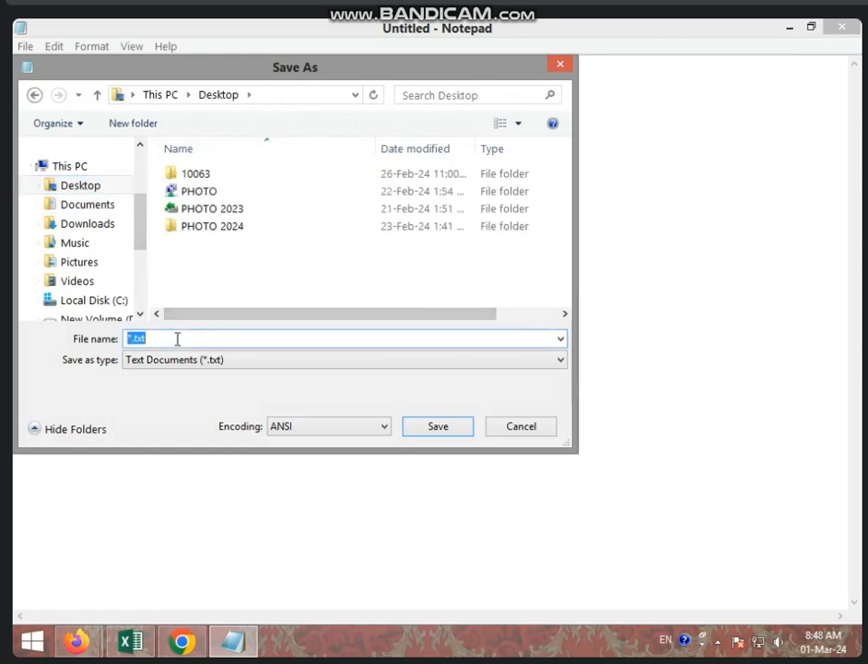
{"action": "type", "text": "8888"}
{"action": "left_click", "coordinate": [432, 429]}
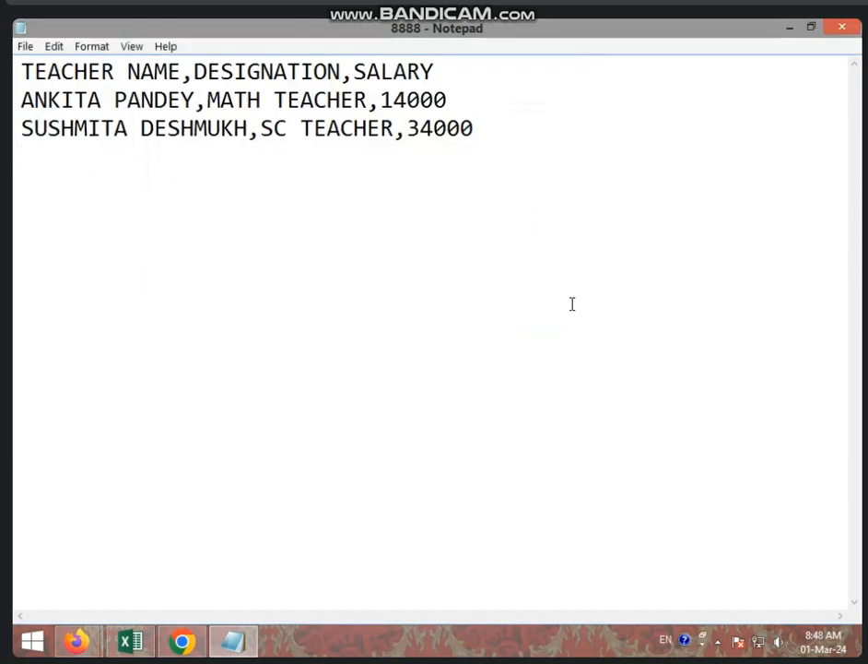
- Close Notepad and refresh the desktop twice
{"action": "key", "text": "alt+F4"}
{"action": "right_click", "coordinate": [632, 154]}
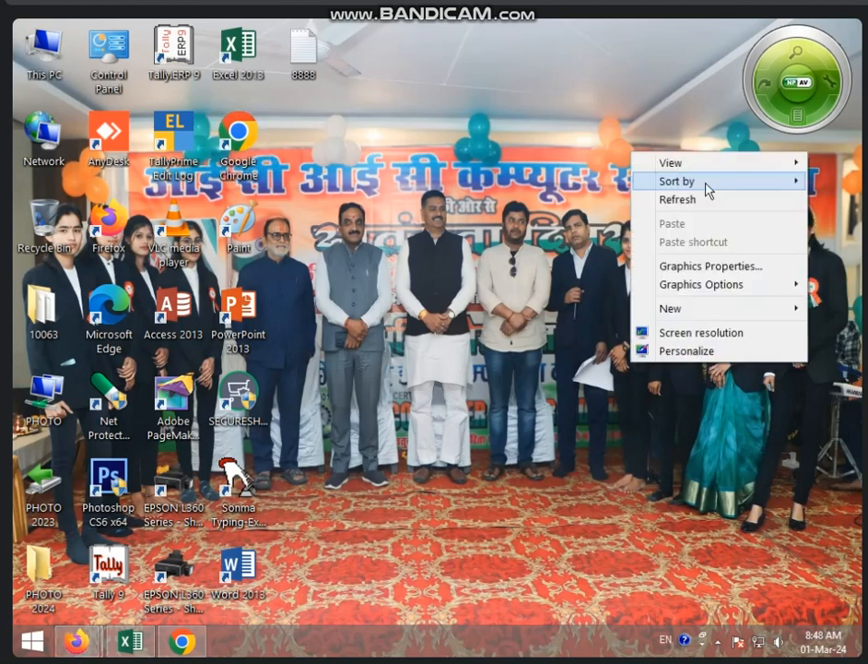
{"action": "left_click", "coordinate": [706, 200]}
{"action": "right_click", "coordinate": [612, 209]}
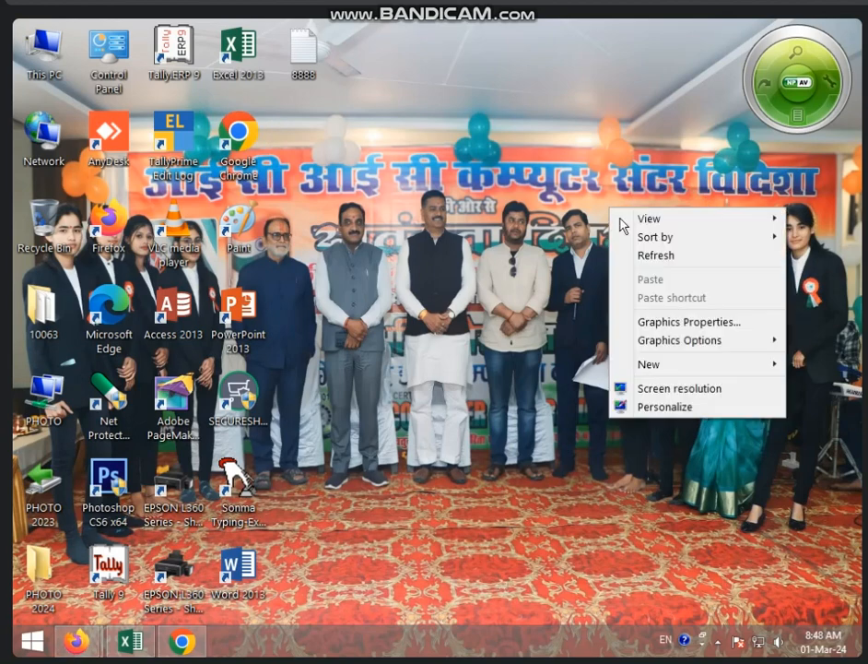
{"action": "left_click", "coordinate": [639, 255]}
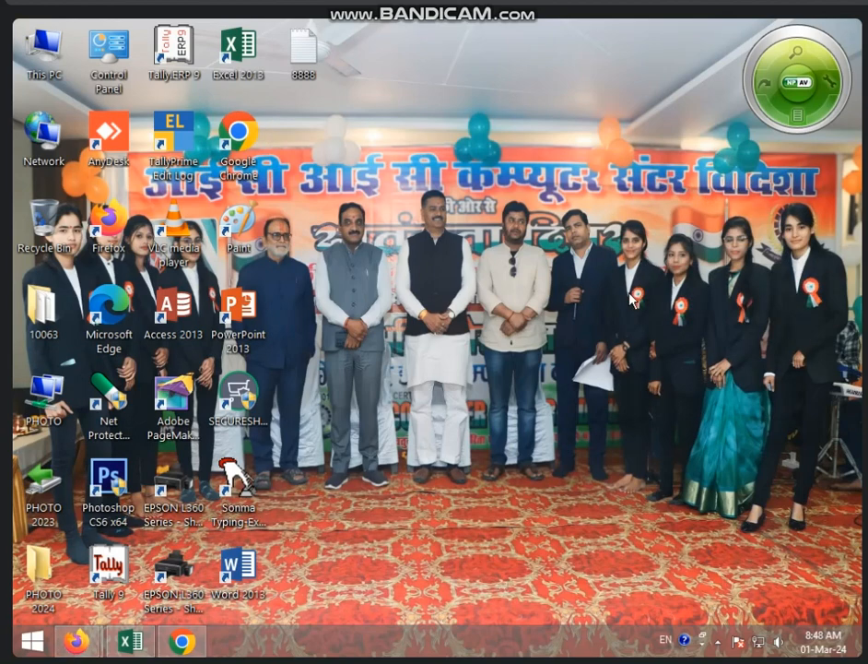
- In Excel, import the Desktop file 8888 via Data > From Text
{"action": "left_click", "coordinate": [134, 645]}
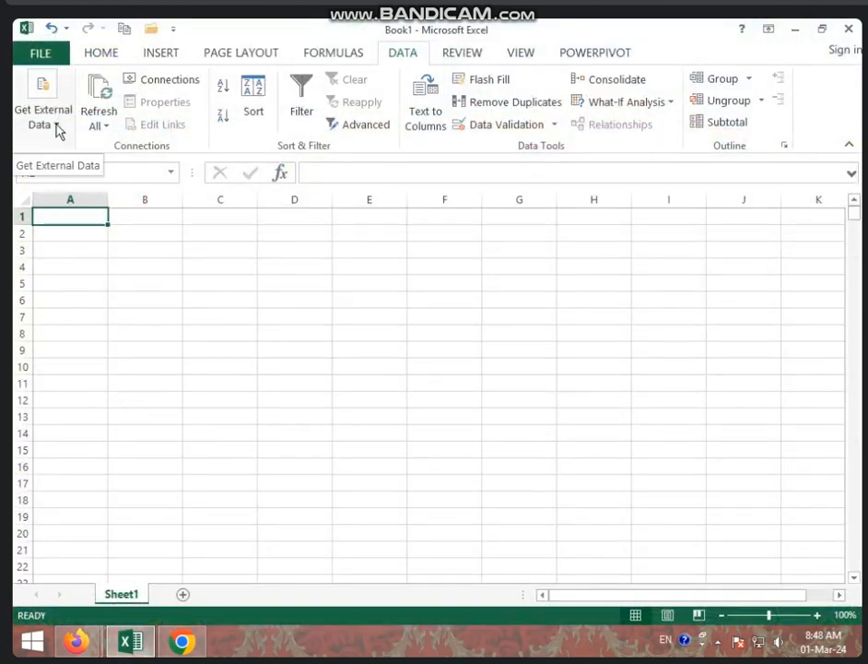
{"action": "left_click", "coordinate": [56, 124]}
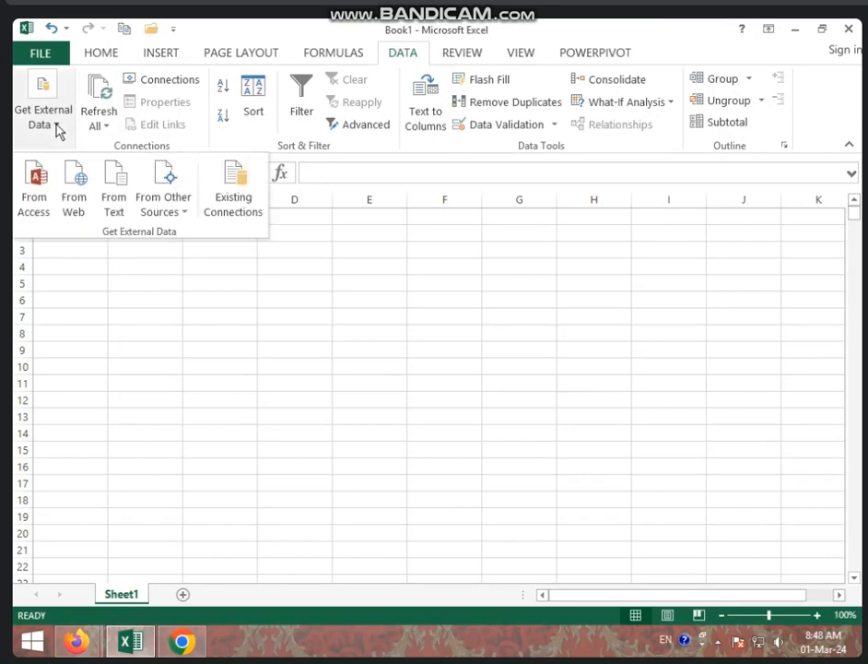
{"action": "left_click", "coordinate": [115, 192]}
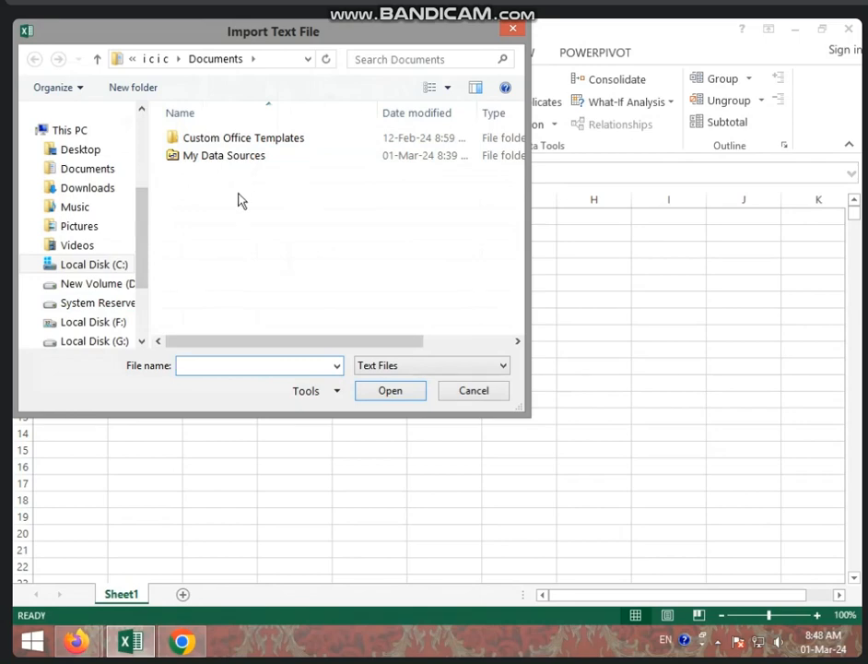
{"action": "left_click", "coordinate": [98, 155]}
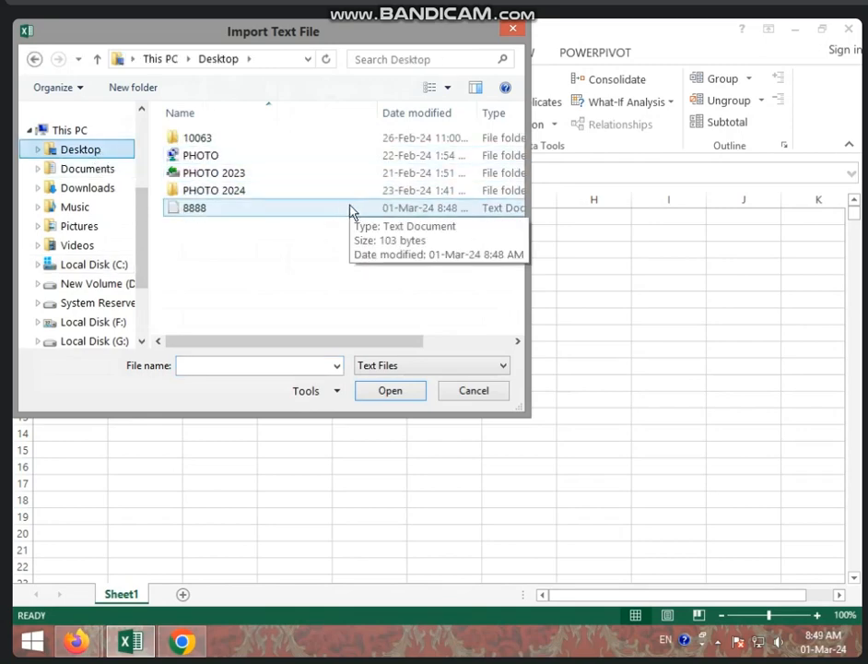
{"action": "left_click", "coordinate": [266, 210]}
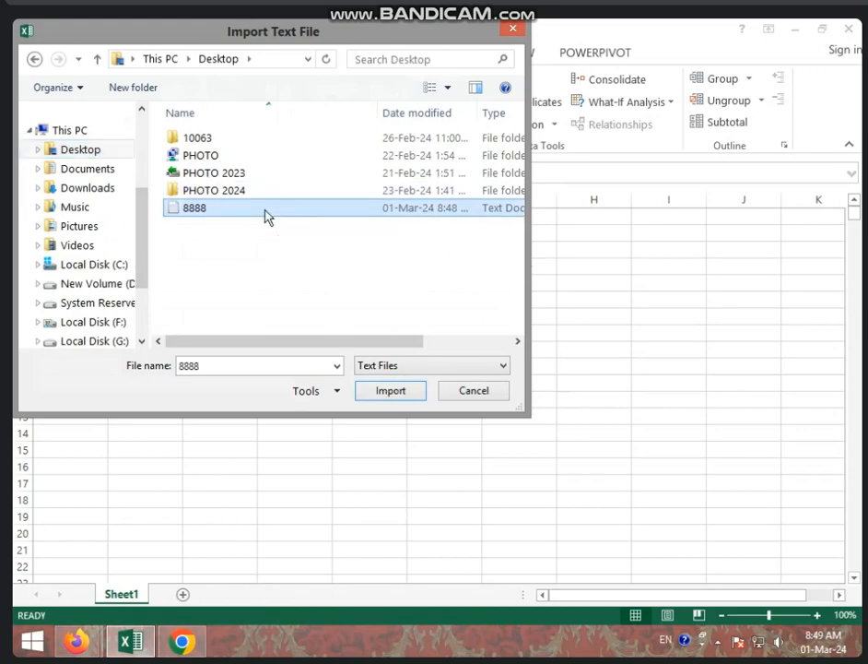
{"action": "left_click", "coordinate": [385, 392]}
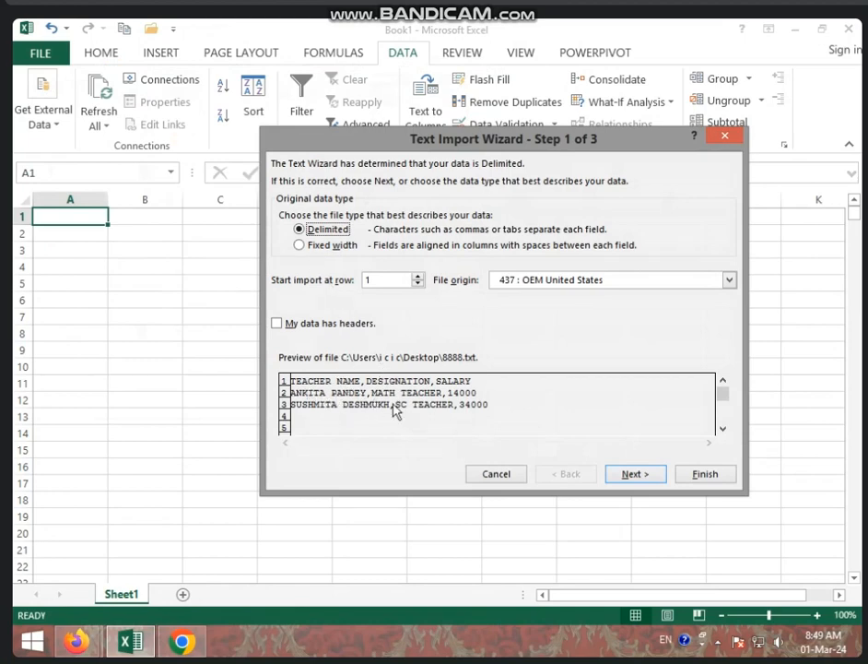
- Set Tab and Comma as the delimiters in the Text Import Wizard and finish it
{"action": "left_click", "coordinate": [619, 476]}
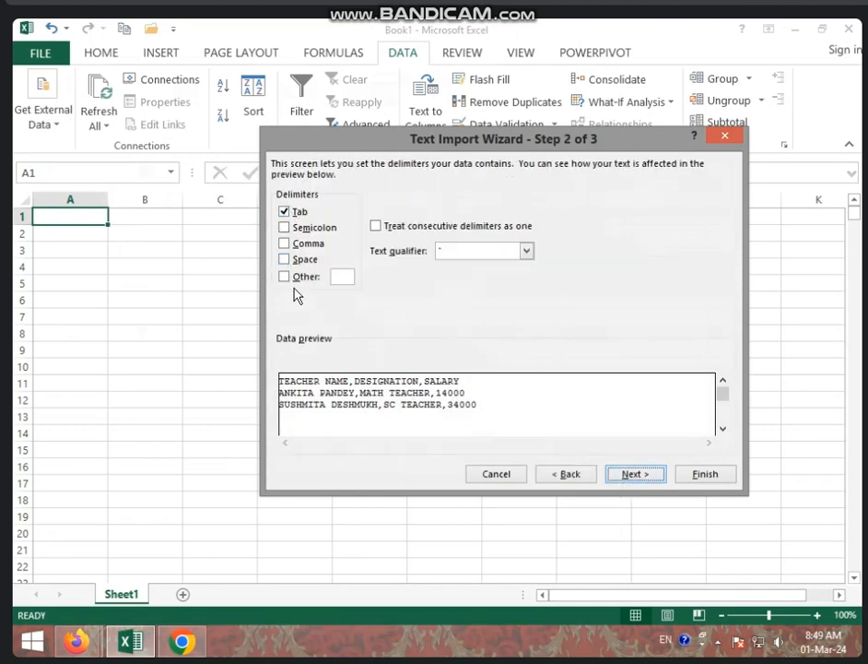
{"action": "left_click", "coordinate": [285, 213]}
{"action": "left_click", "coordinate": [286, 244]}
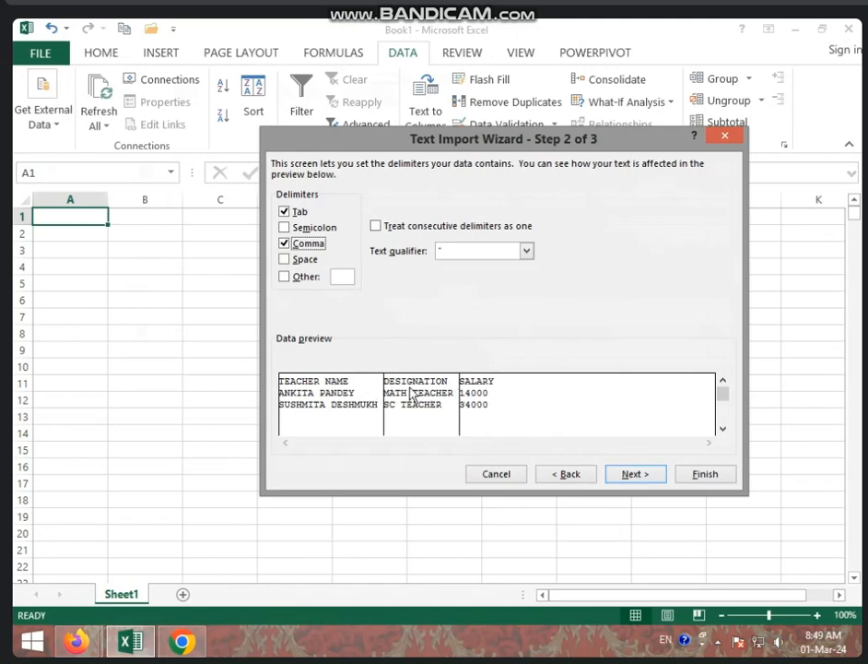
{"action": "left_click", "coordinate": [631, 475]}
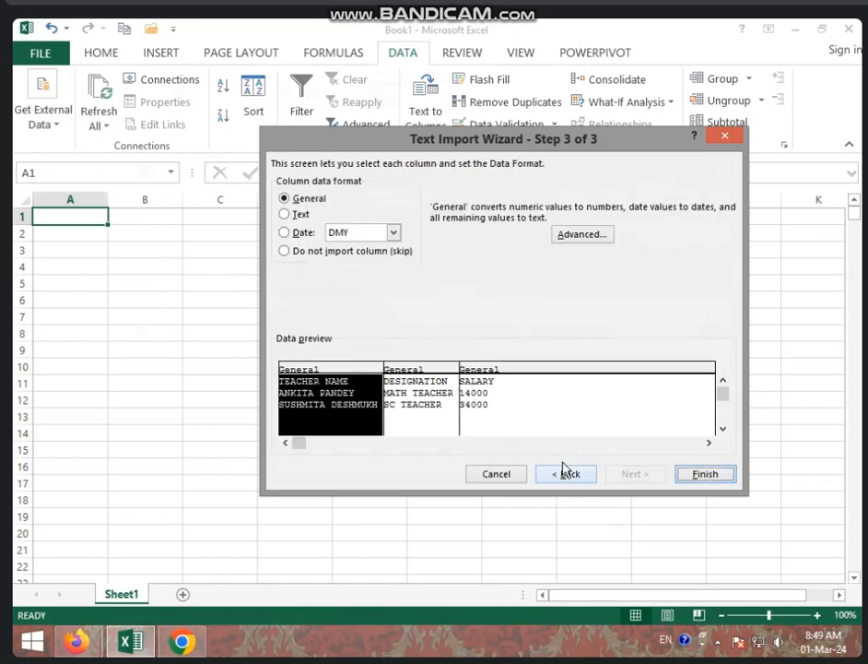
{"action": "left_click", "coordinate": [703, 475]}
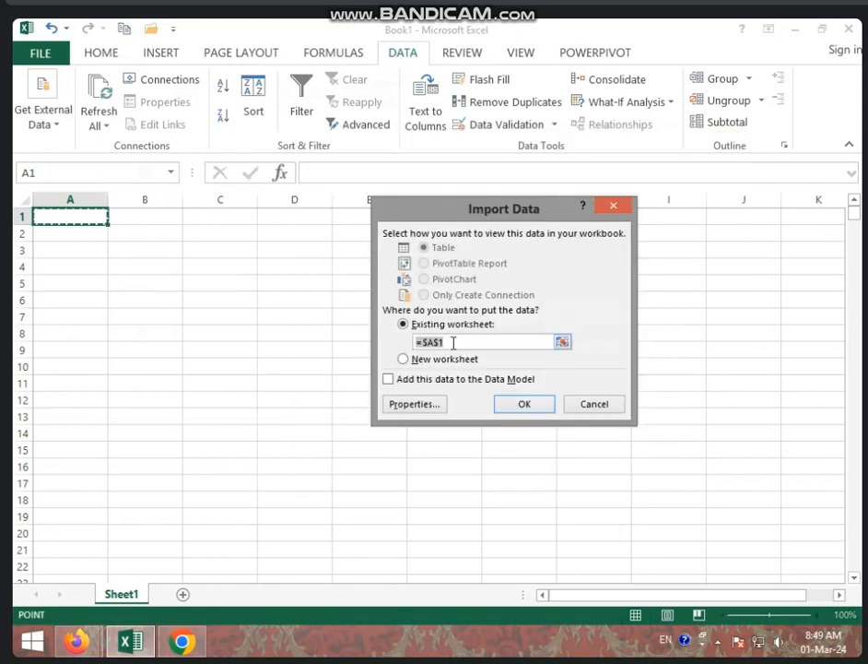
- Place the imported teacher data at cell B4, then minimize Excel
{"action": "left_click", "coordinate": [137, 263]}
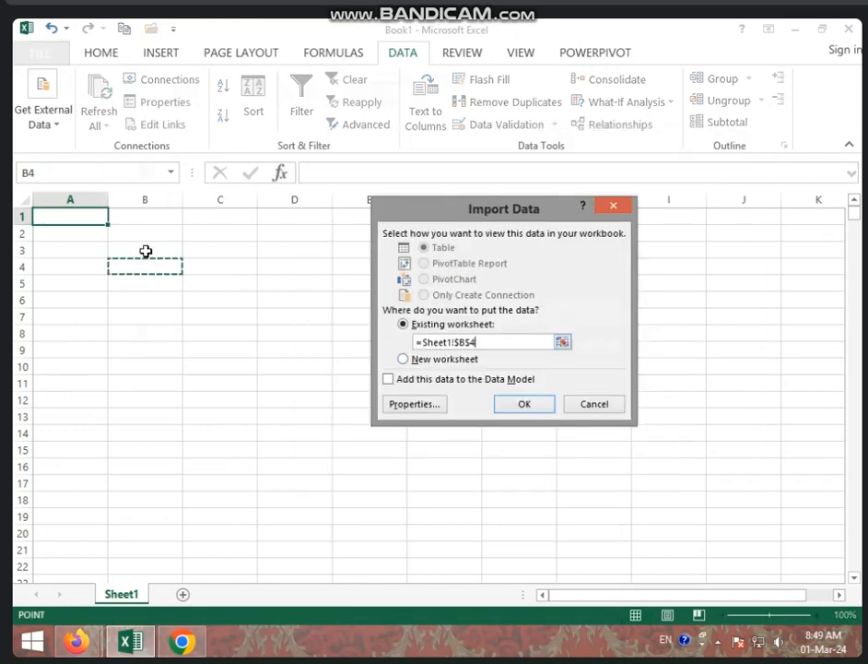
{"action": "left_click", "coordinate": [518, 405]}
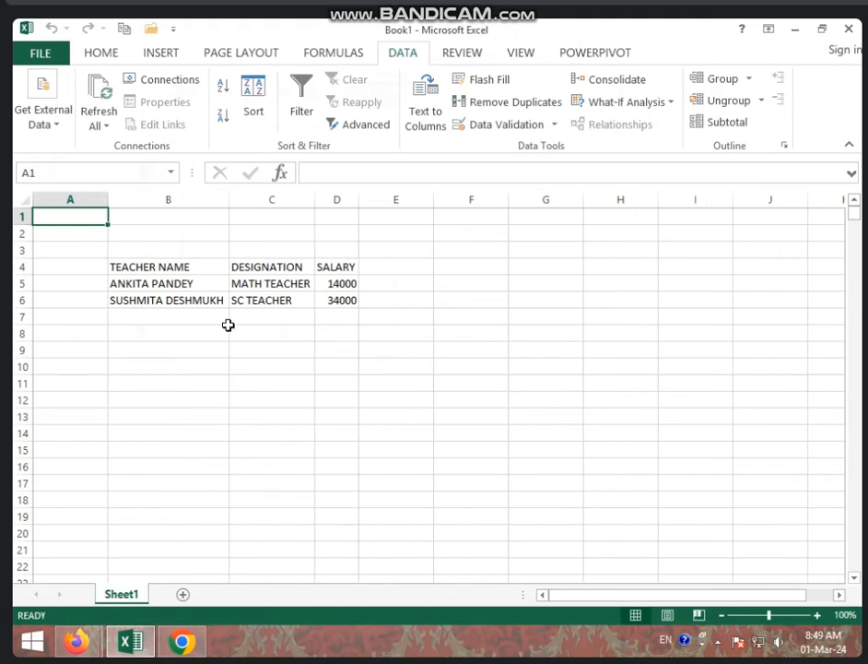
{"action": "left_click", "coordinate": [789, 34]}
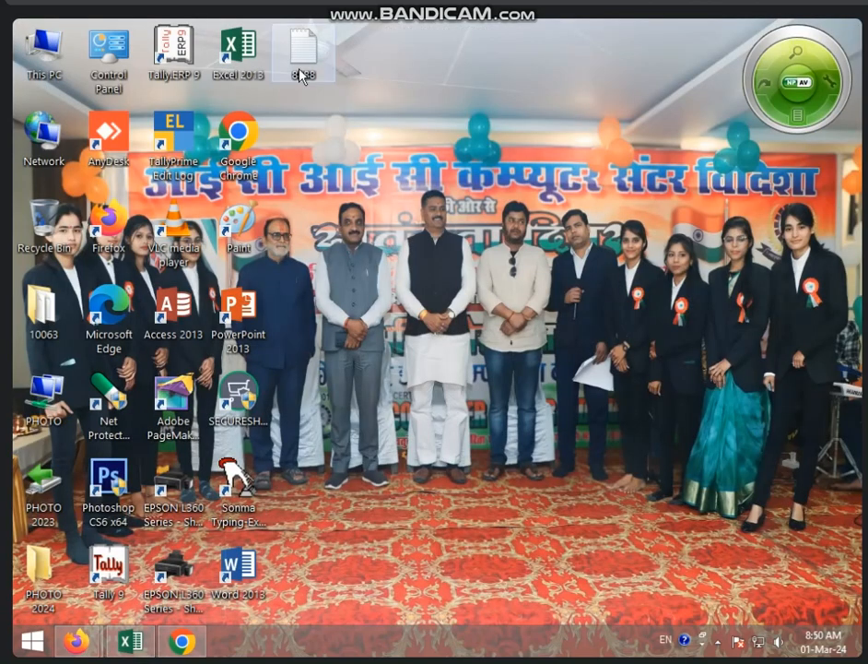
- Open 8888 in Notepad and append a new teacher row: ENG TEACHER, 25000
{"action": "double_click", "coordinate": [301, 72]}
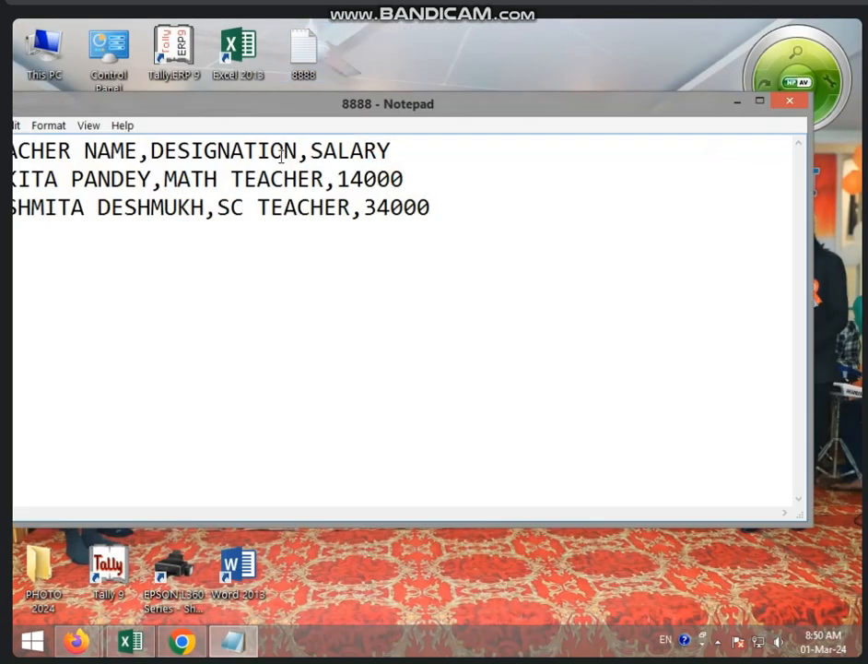
{"action": "left_click", "coordinate": [761, 104]}
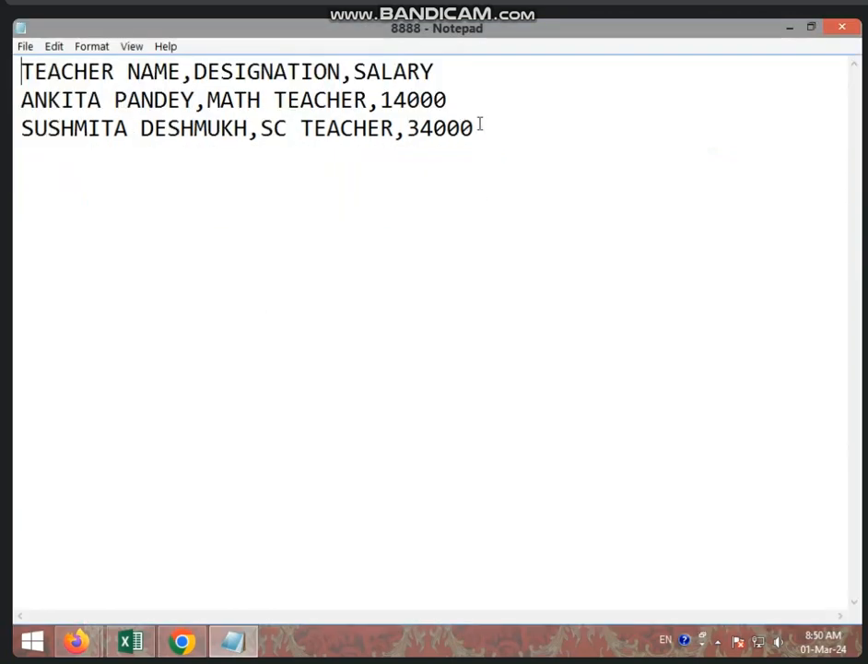
{"action": "left_click", "coordinate": [482, 128]}
{"action": "key", "text": "Return"}
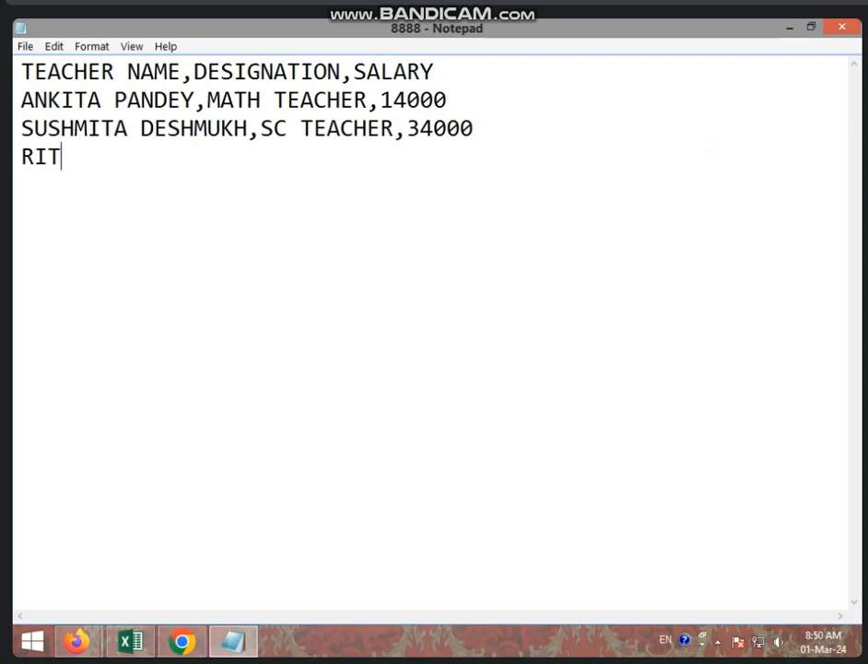
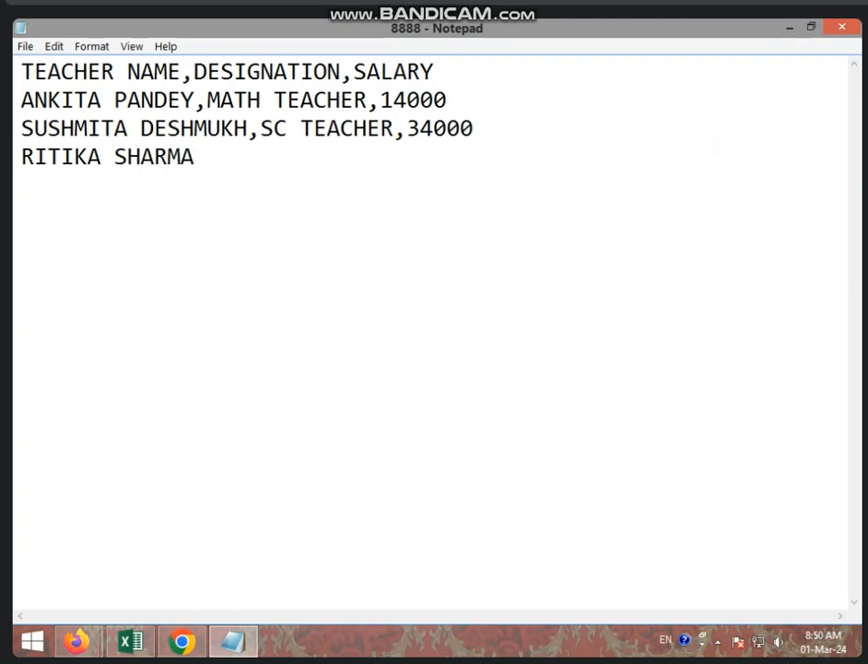
{"action": "type", "text": ",ENG TEA"}
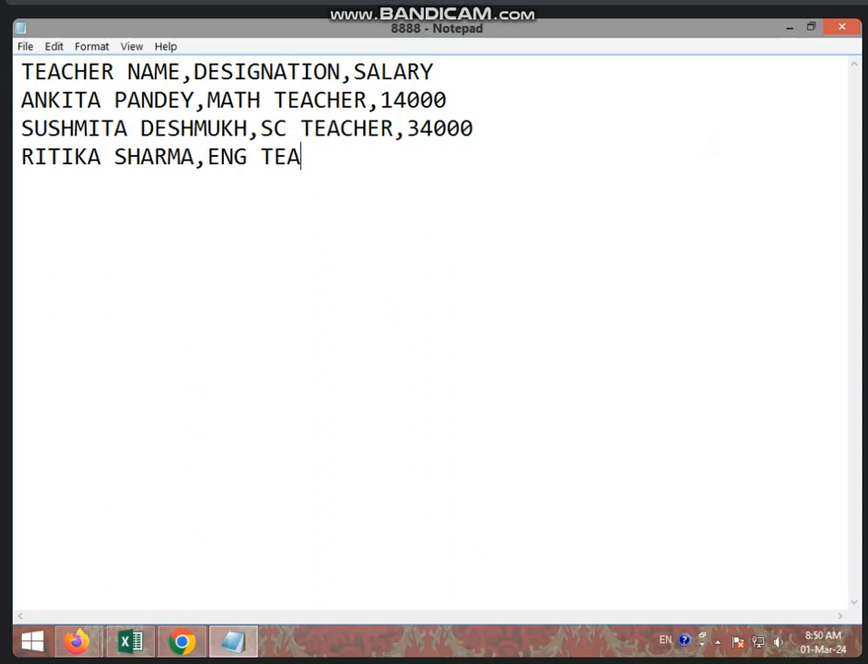
{"action": "type", "text": "CHER,"}
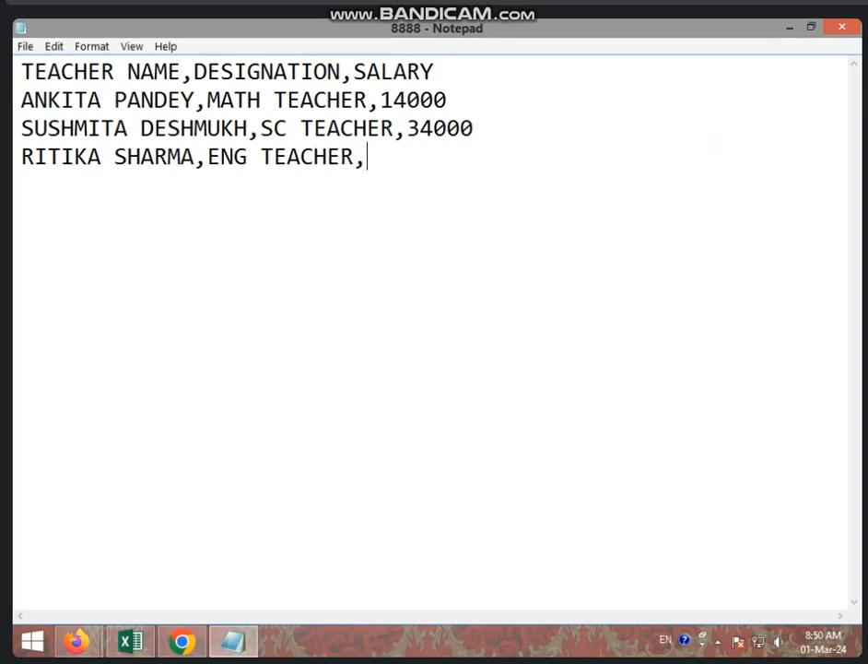
{"action": "type", "text": "2500"}
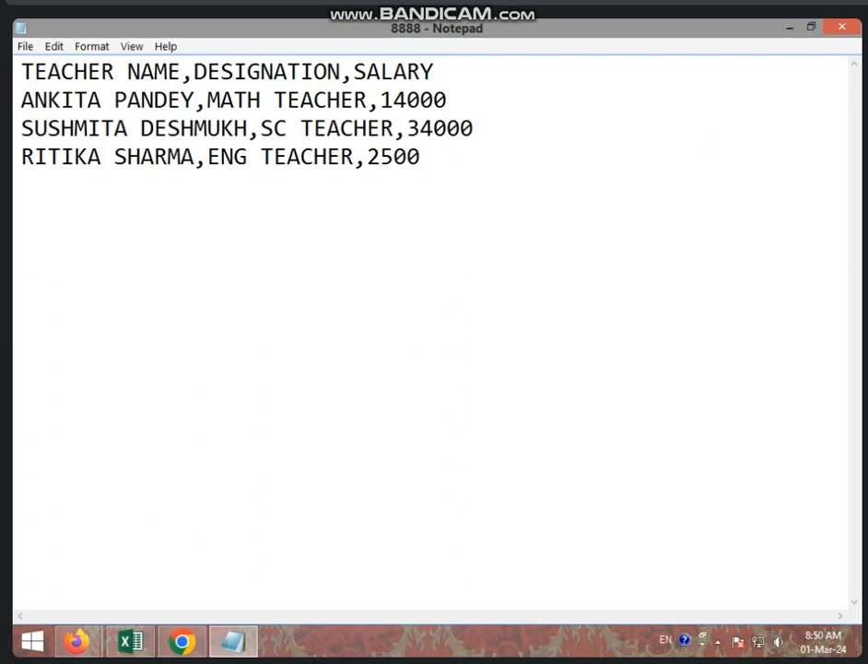
{"action": "type", "text": "0"}
- Save the updated 8888 file and close Notepad
{"action": "left_click", "coordinate": [24, 45]}
{"action": "left_click", "coordinate": [126, 109]}
{"action": "left_click", "coordinate": [842, 28]}
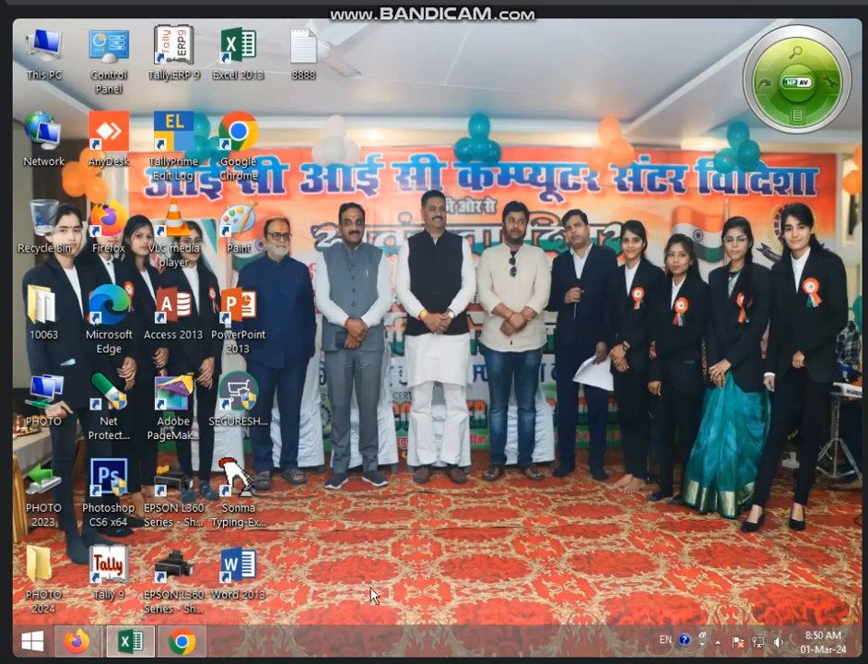
- Refresh All from the teacher table, re-importing 8888 so the ENG TEACHER row fills row 7
{"action": "left_click", "coordinate": [143, 648]}
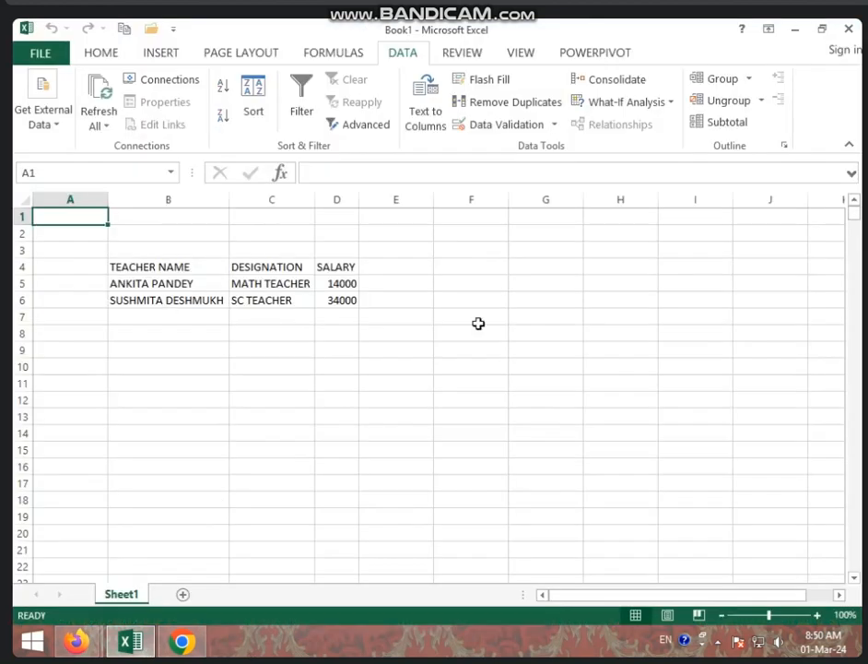
{"action": "left_click", "coordinate": [333, 271]}
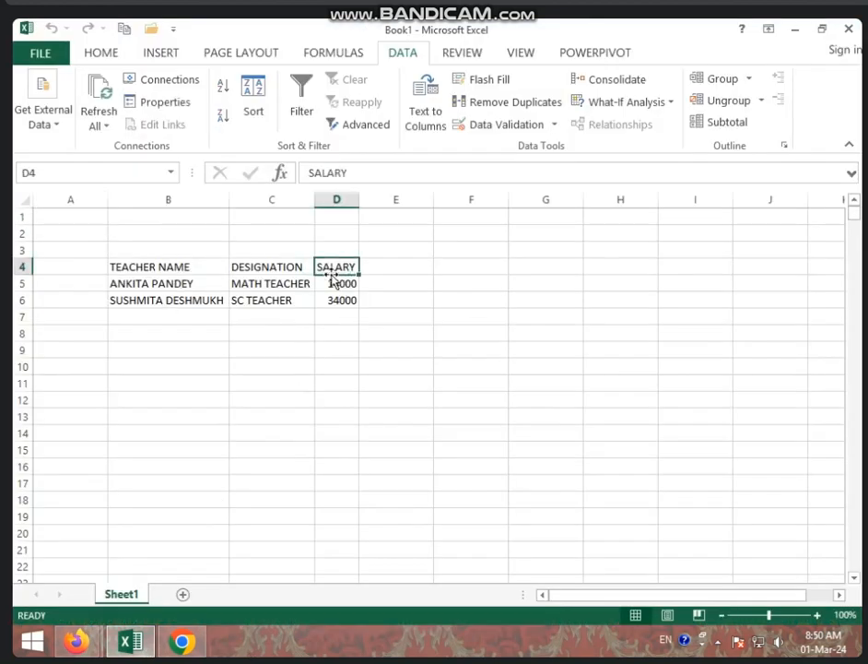
{"action": "left_click", "coordinate": [108, 112]}
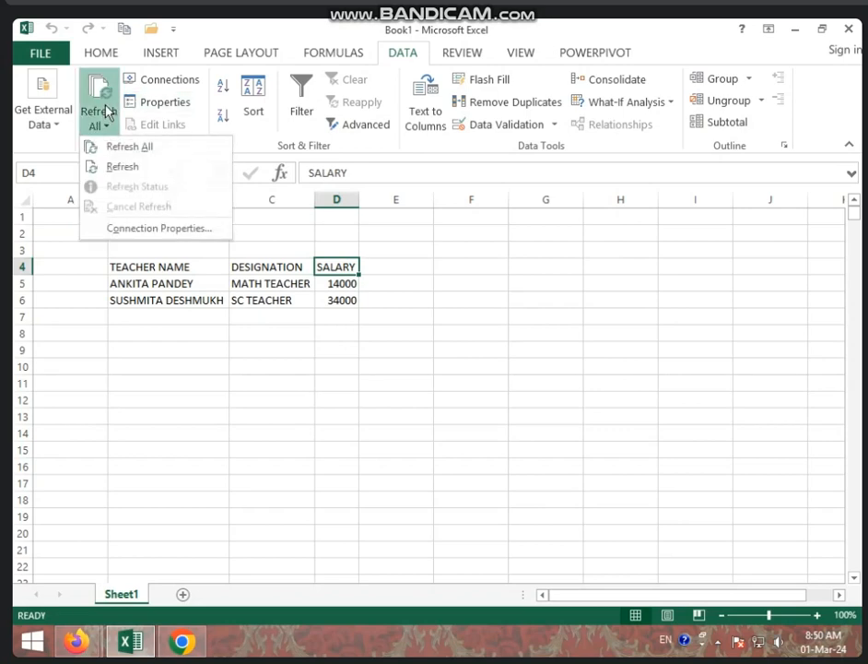
{"action": "left_click", "coordinate": [157, 153]}
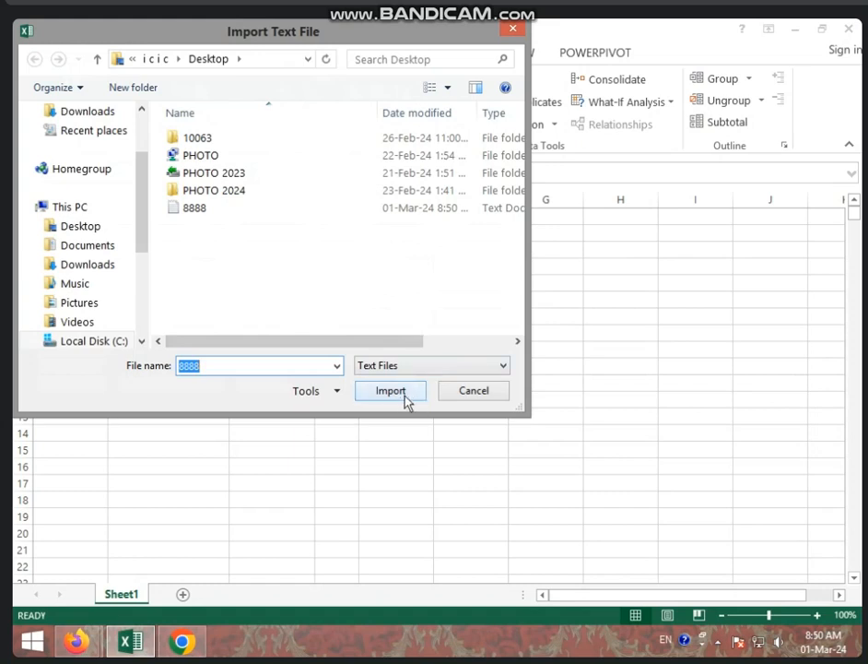
{"action": "left_click", "coordinate": [281, 210]}
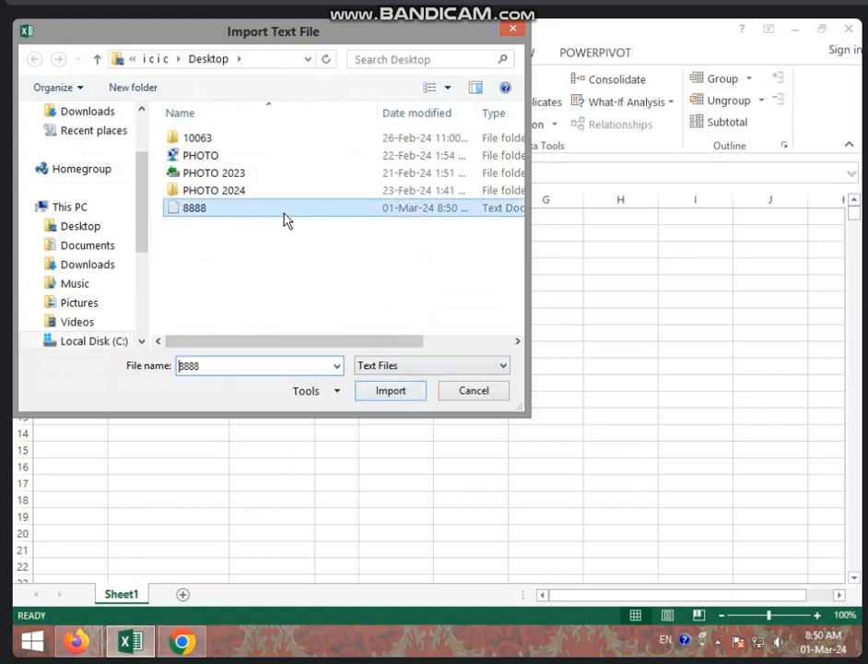
{"action": "left_click", "coordinate": [376, 390]}
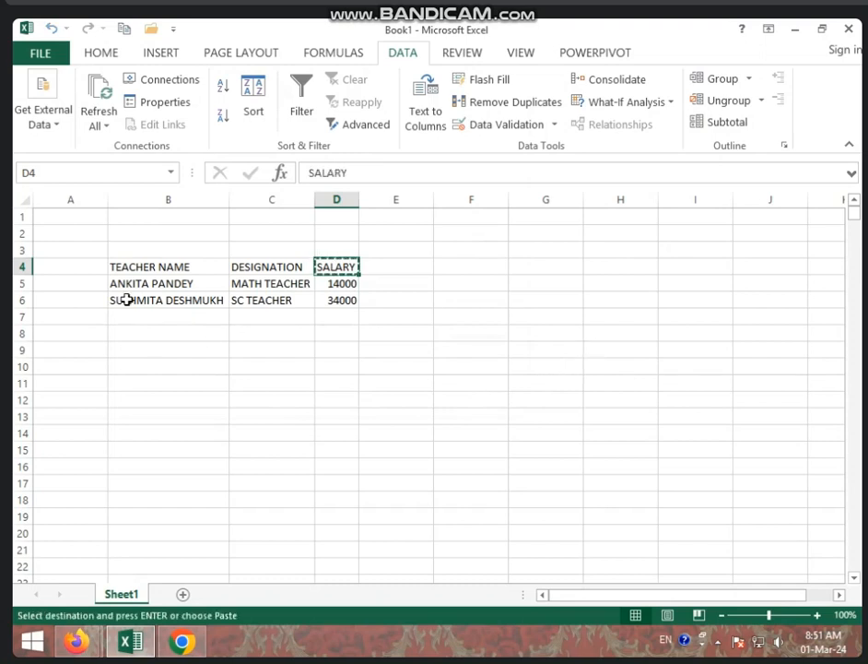
- Undo the refresh so the table ends at row 6, then select B4:D6
{"action": "left_click", "coordinate": [212, 328]}
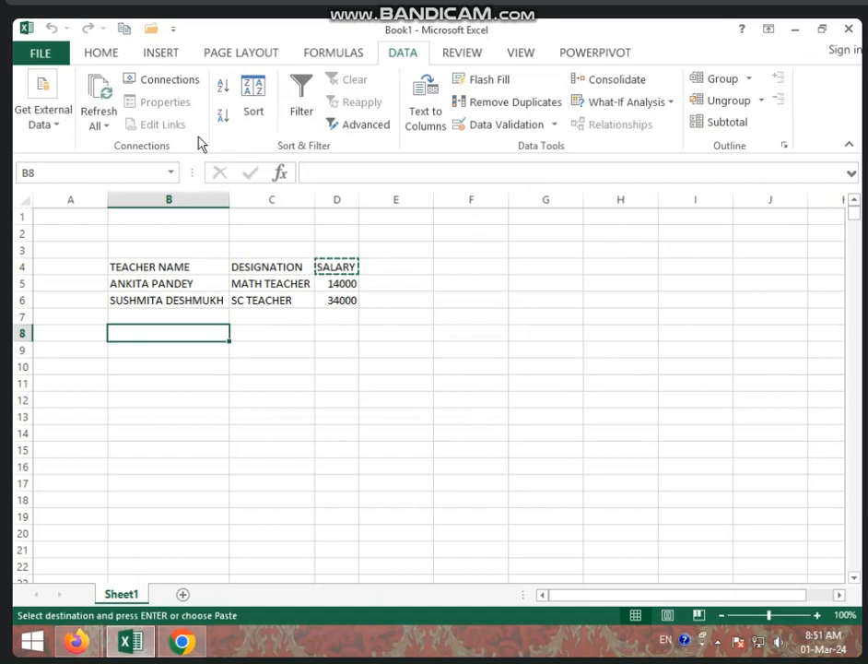
{"action": "left_click", "coordinate": [109, 122]}
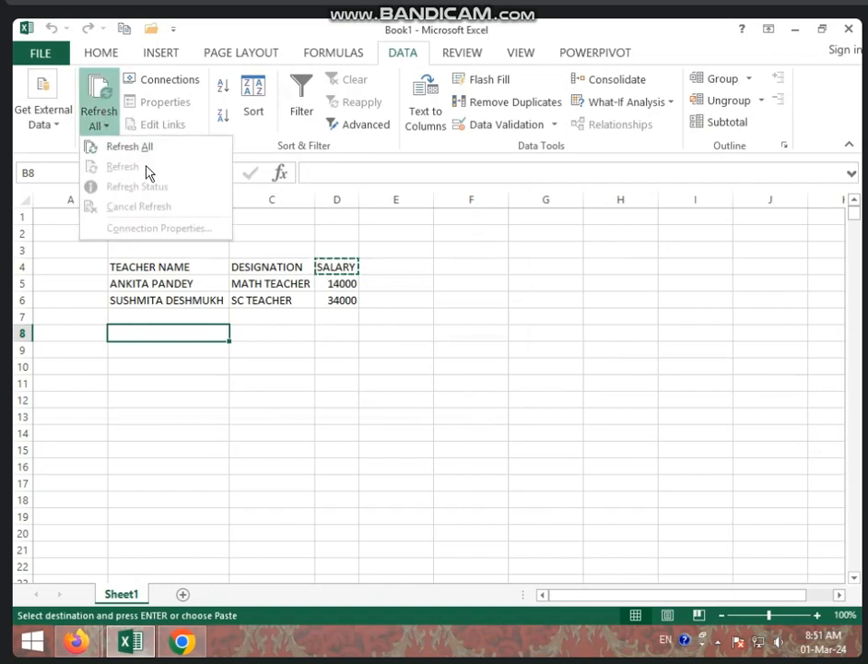
{"action": "left_click", "coordinate": [203, 268]}
{"action": "left_click_drag", "start_coordinate": [133, 268], "coordinate": [328, 297]}
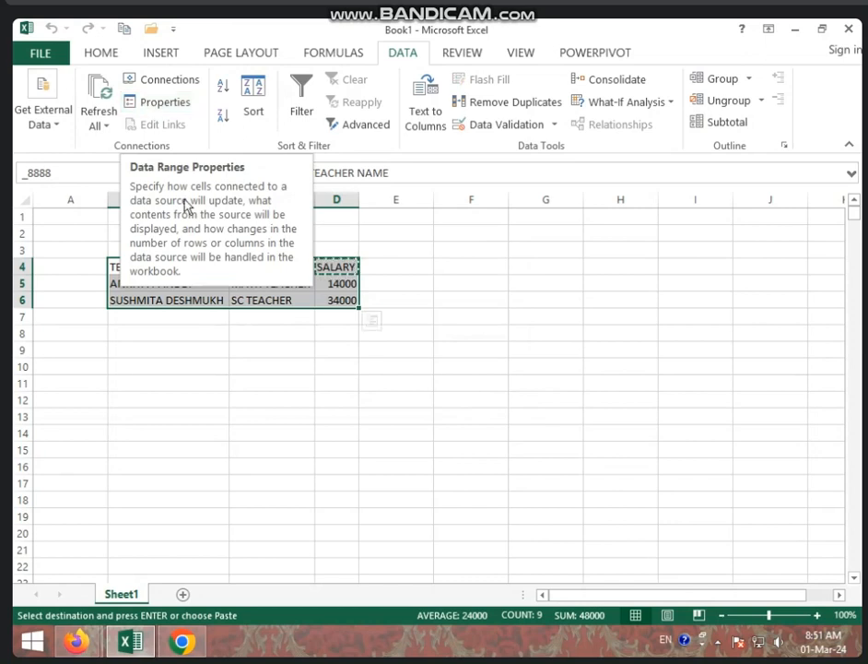
{"action": "left_click", "coordinate": [295, 379]}
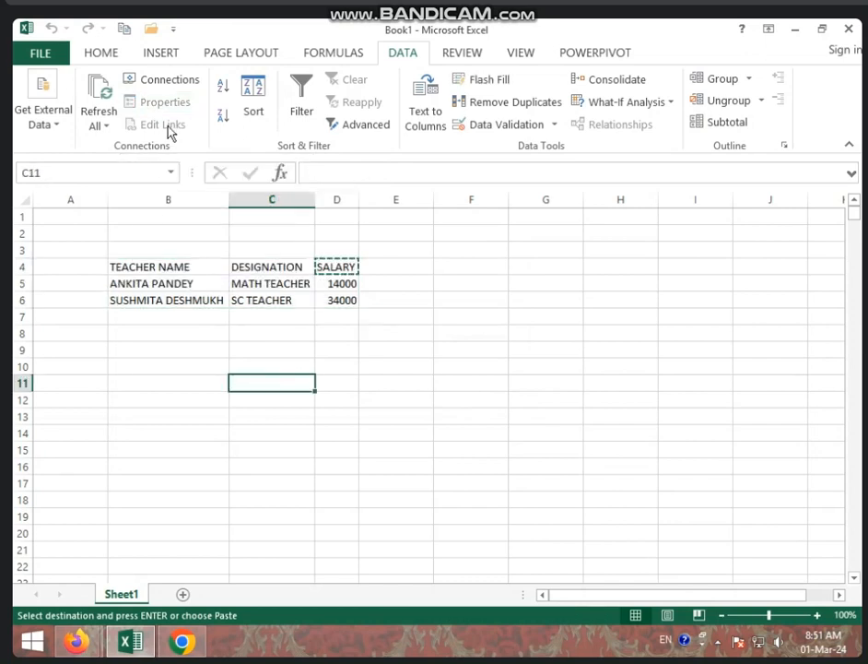
{"action": "left_click_drag", "start_coordinate": [141, 262], "coordinate": [325, 300]}
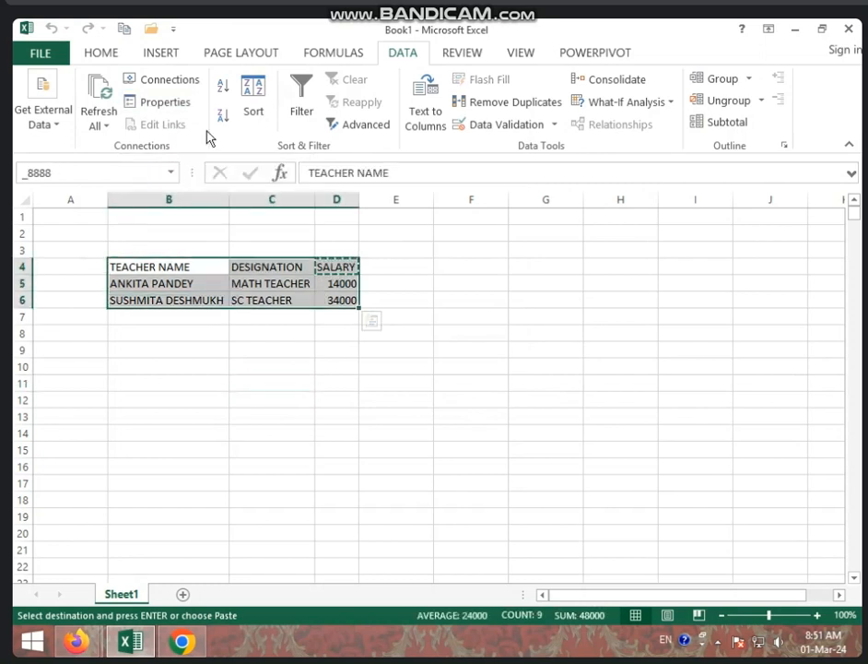
- In the 8888 range properties, disable the file-name prompt, leaving 60-minute and on-open refresh off
{"action": "left_click", "coordinate": [164, 109]}
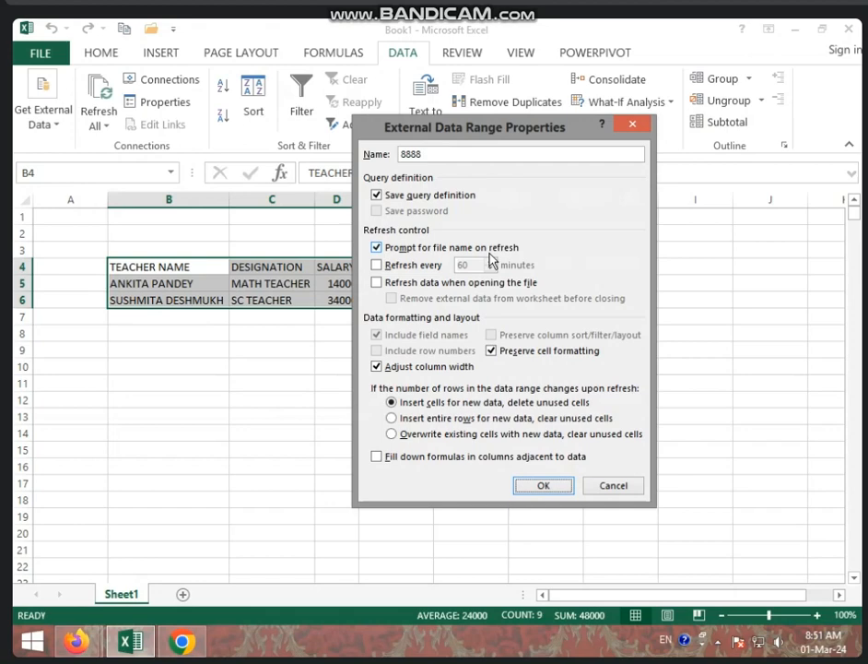
{"action": "left_click", "coordinate": [410, 247]}
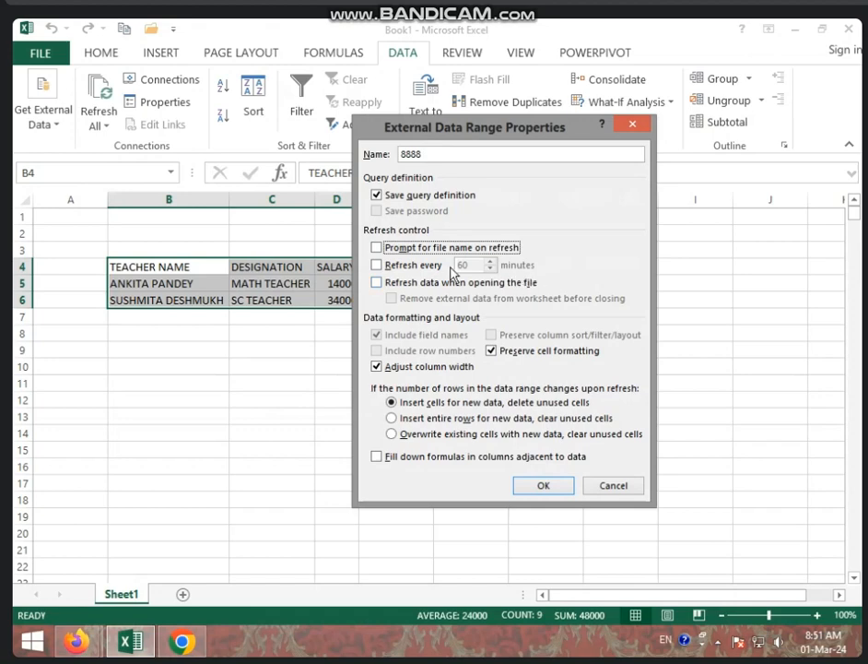
{"action": "left_click", "coordinate": [376, 265]}
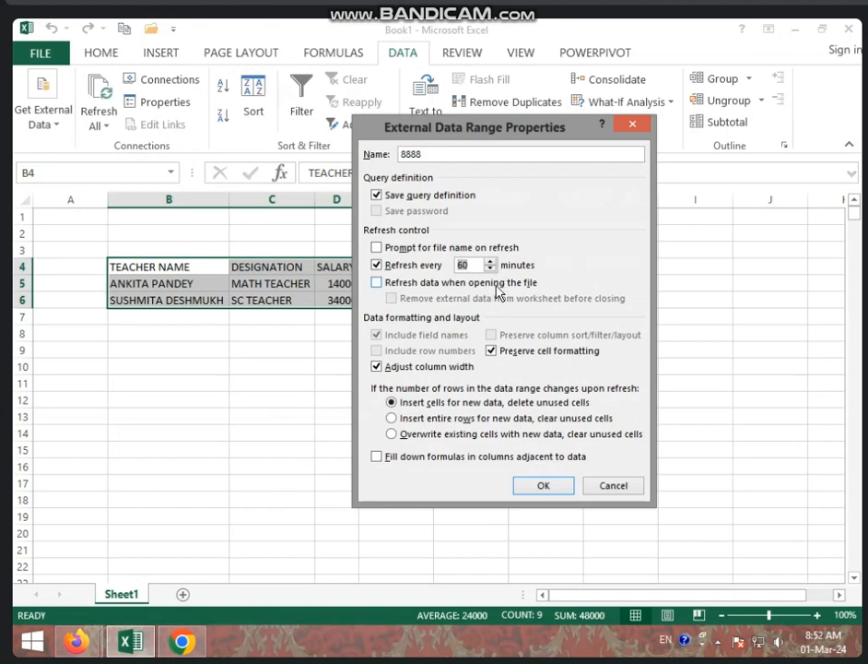
{"action": "left_click", "coordinate": [410, 283]}
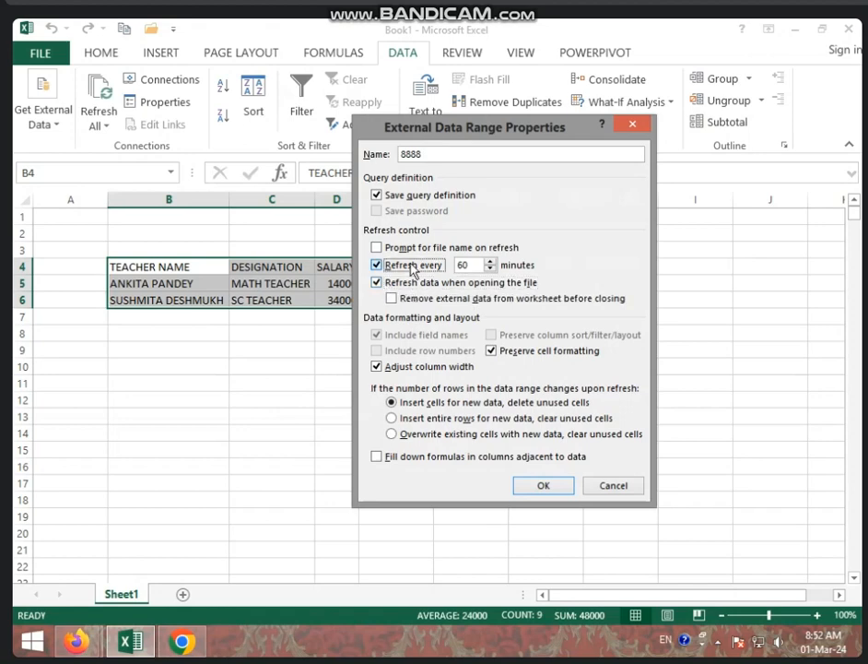
{"action": "left_click", "coordinate": [398, 266]}
{"action": "left_click", "coordinate": [402, 283]}
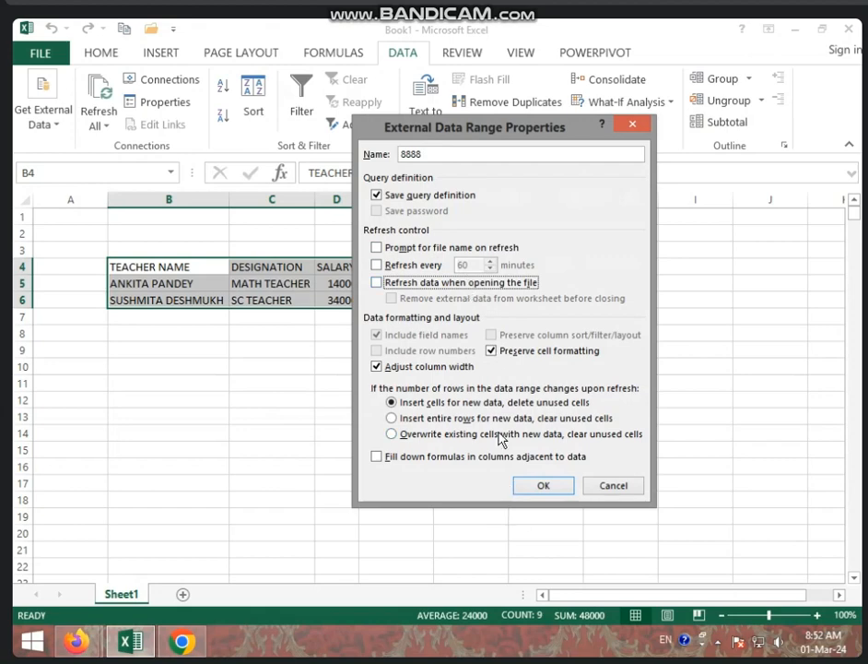
- Confirm the properties, Refresh All to pull in the ENG TEACHER row, and minimize Excel
{"action": "left_click", "coordinate": [545, 489]}
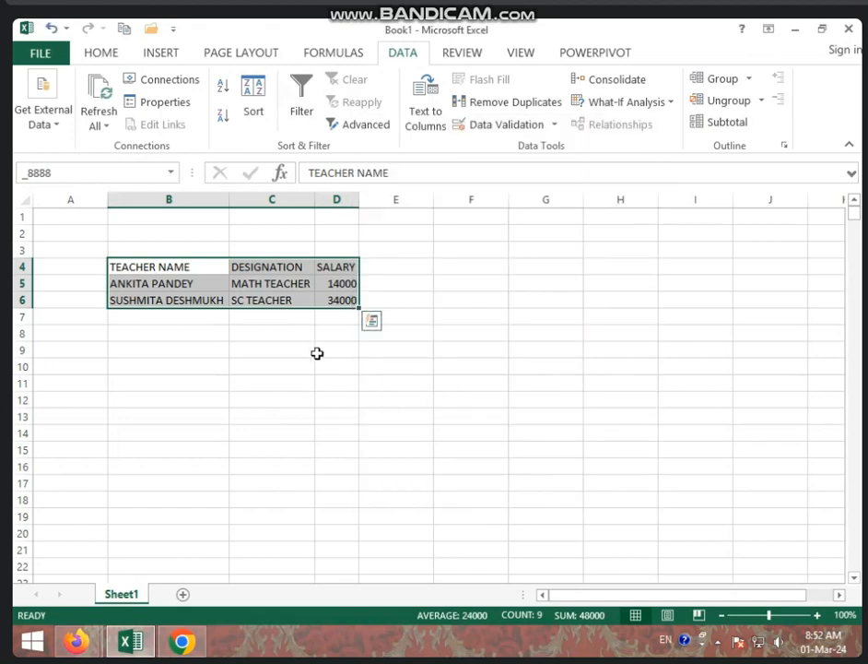
{"action": "left_click", "coordinate": [112, 98]}
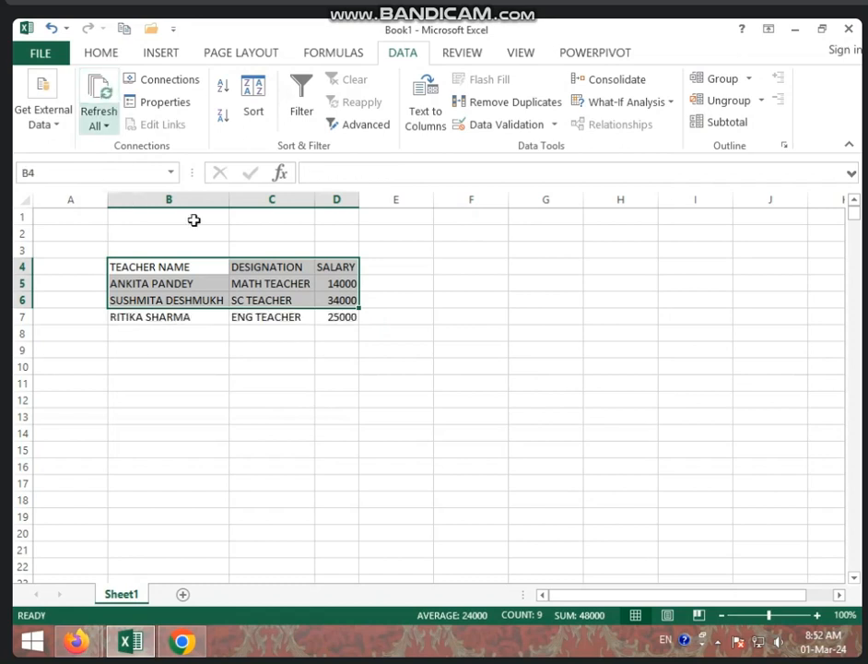
{"action": "left_click", "coordinate": [420, 396]}
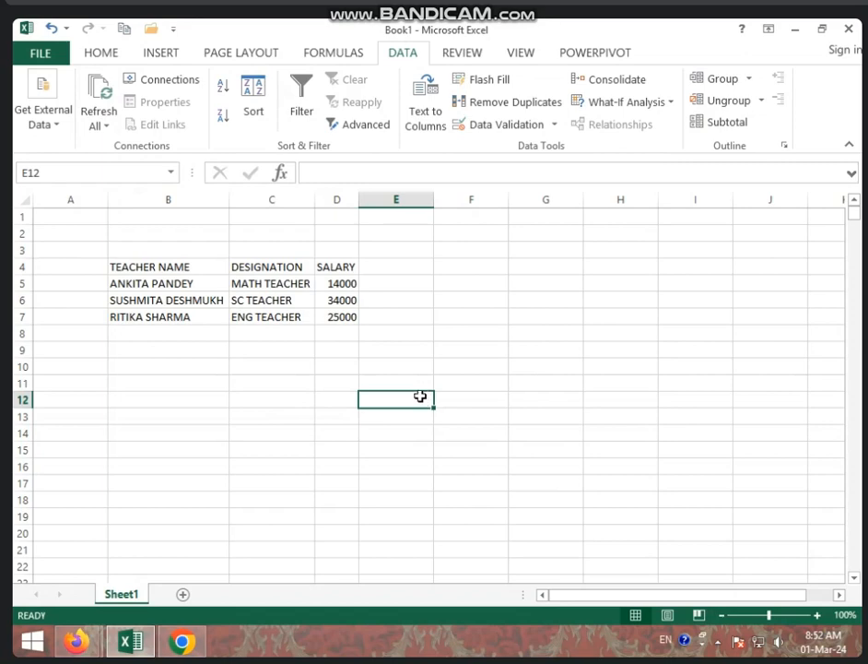
{"action": "left_click", "coordinate": [795, 29]}
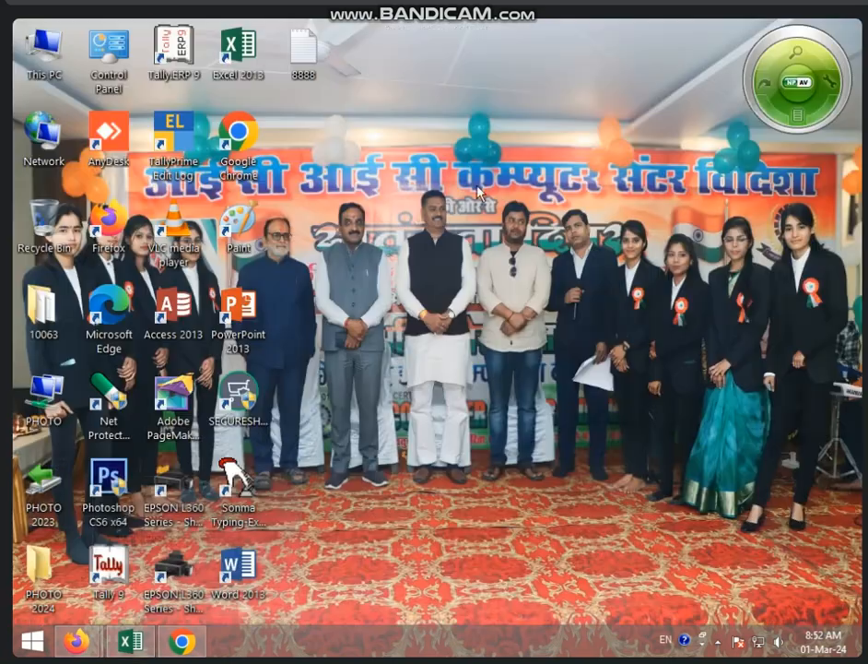
- Open 8888 and append a fifth teacher row: SOCIAL TEACHER, 45000
{"action": "double_click", "coordinate": [301, 55]}
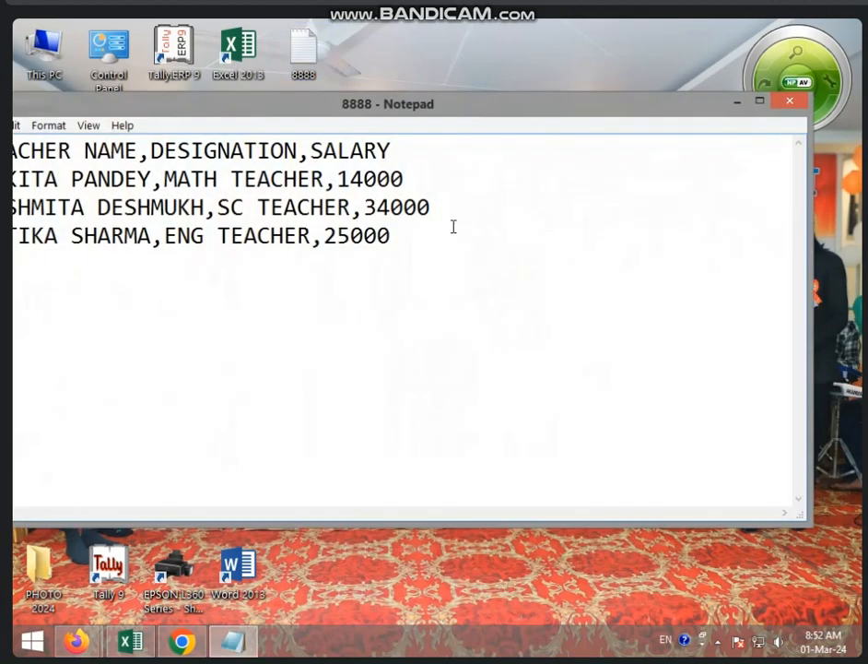
{"action": "left_click", "coordinate": [439, 235]}
{"action": "key", "text": "Return"}
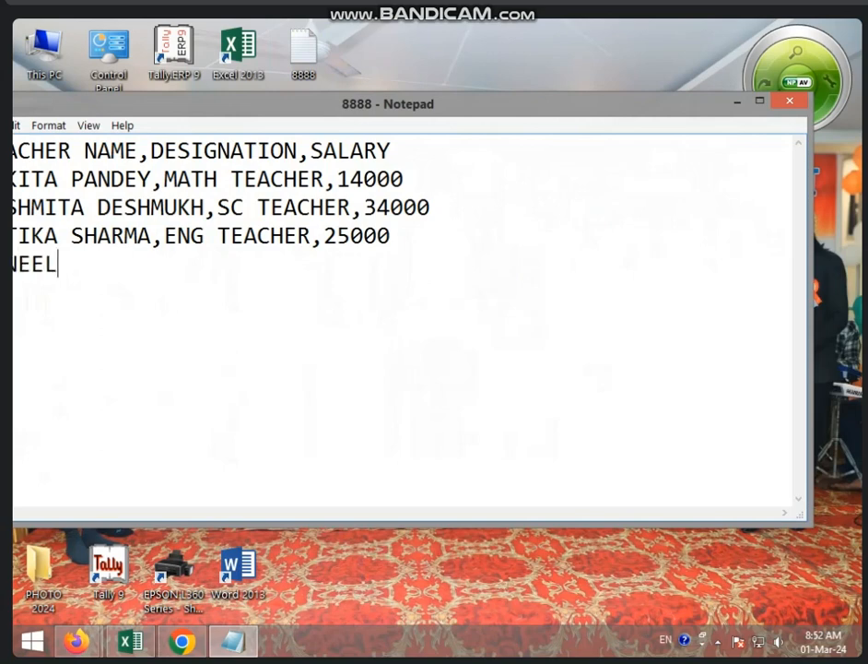
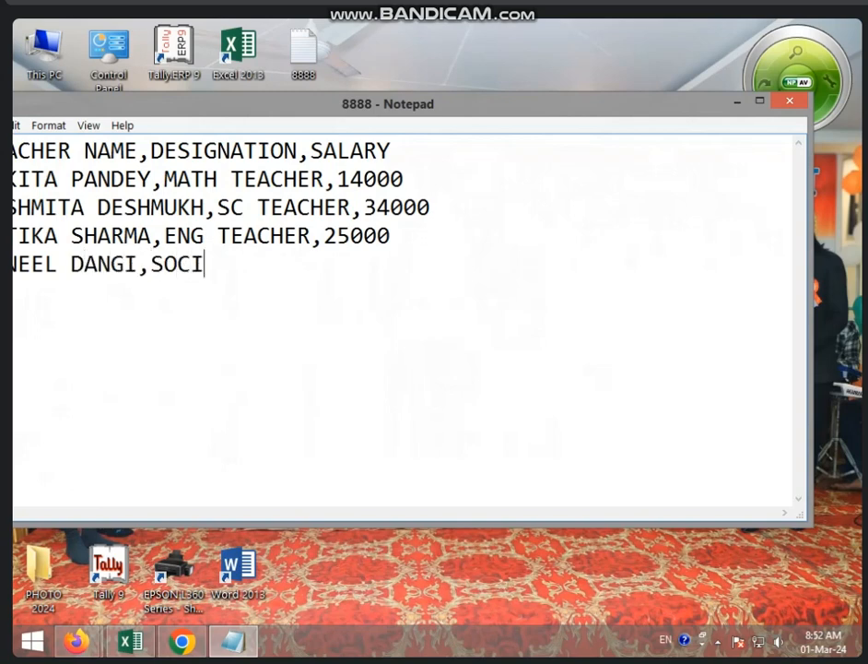
{"action": "type", "text": "AL TEA"}
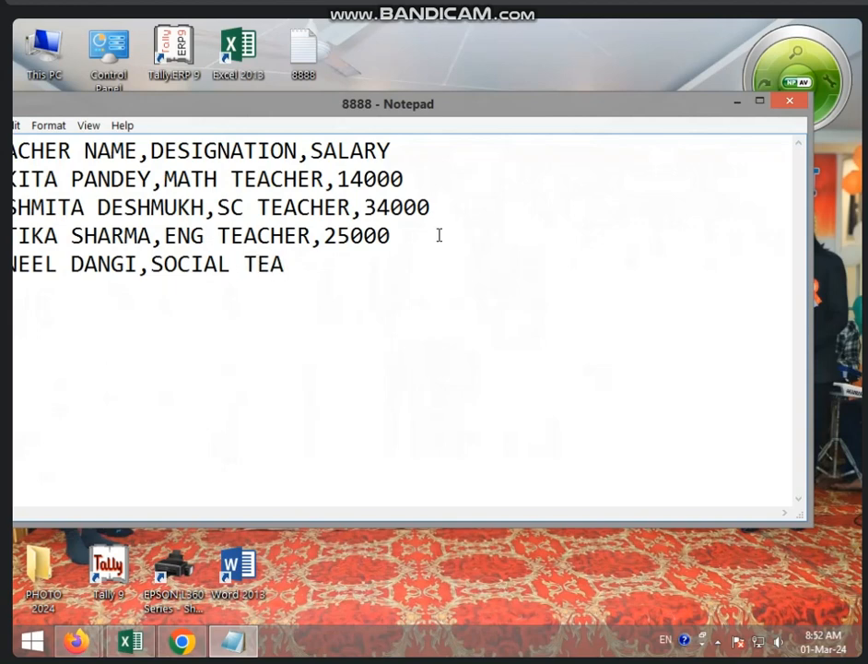
{"action": "type", "text": "CHER,"}
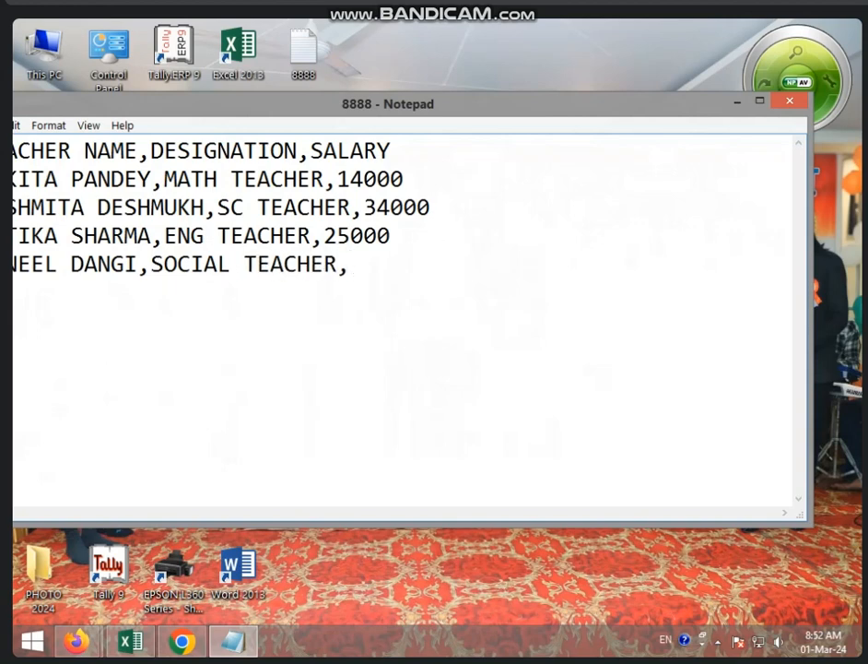
{"action": "type", "text": "45000"}
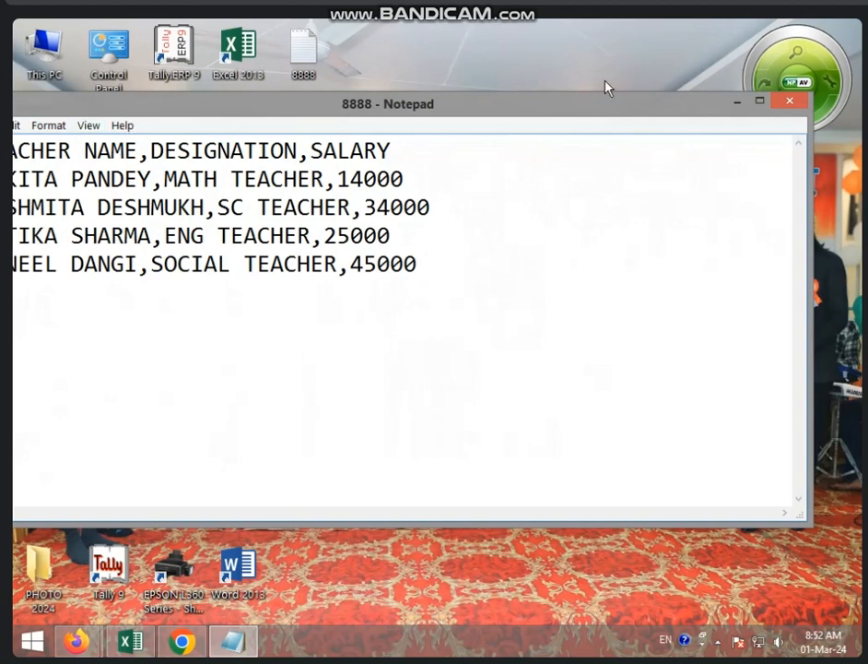
- Maximize Notepad, save the 8888 teacher list, and close it
{"action": "left_click", "coordinate": [759, 101]}
{"action": "left_click", "coordinate": [26, 46]}
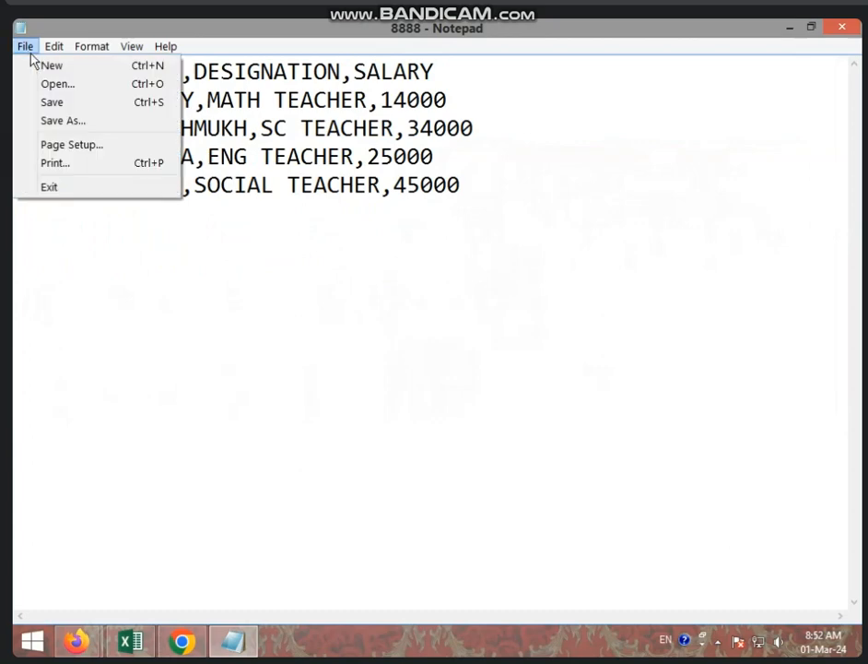
{"action": "left_click", "coordinate": [91, 120]}
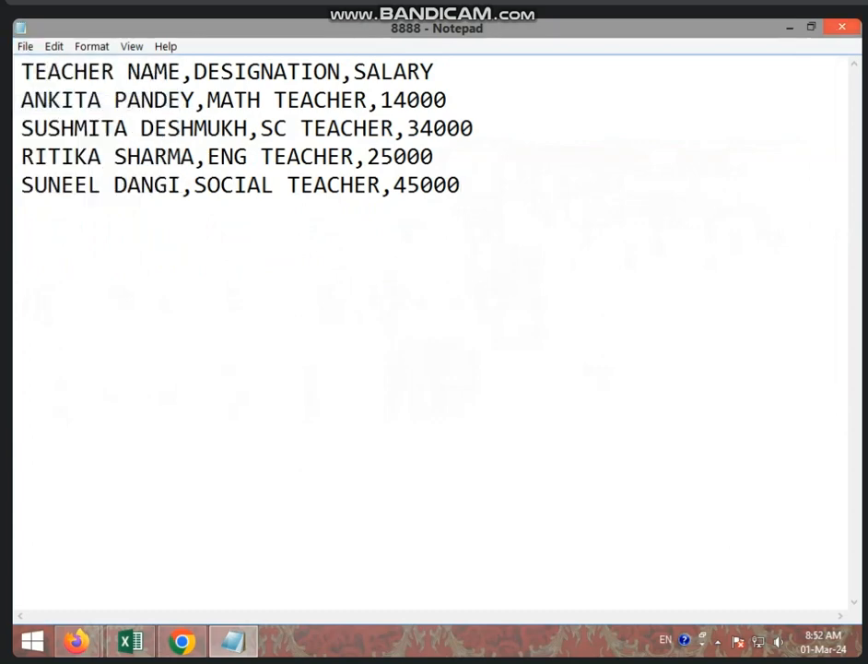
{"action": "left_click", "coordinate": [842, 26]}
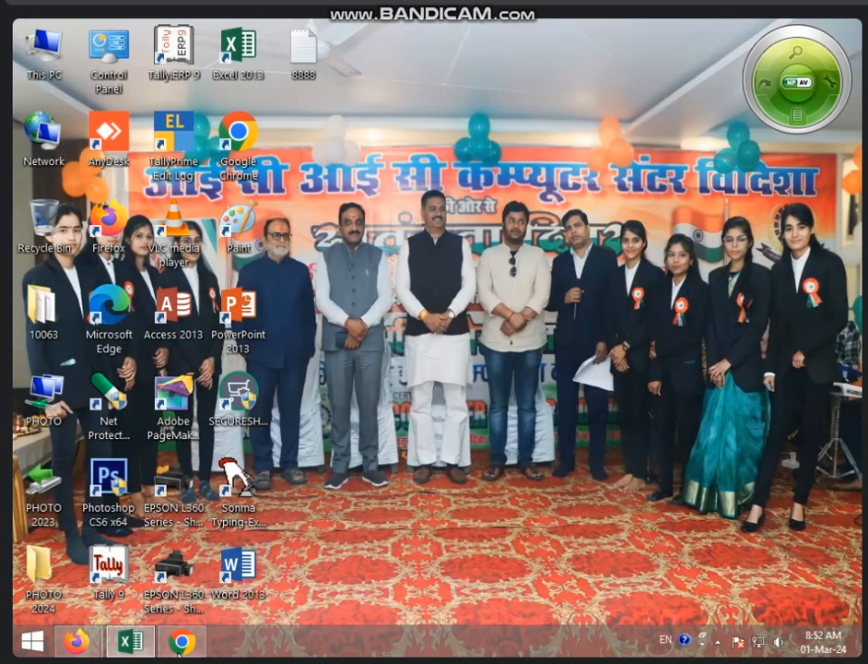
- Refresh all data so the teacher table picks up the SOCIAL TEACHER row at 45000
{"action": "left_click", "coordinate": [131, 642]}
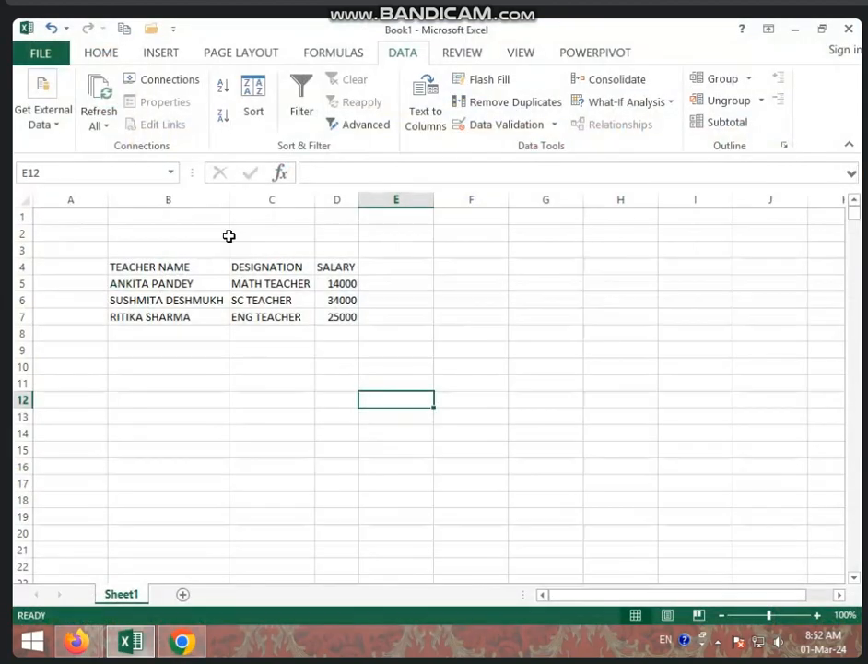
{"action": "left_click", "coordinate": [97, 88]}
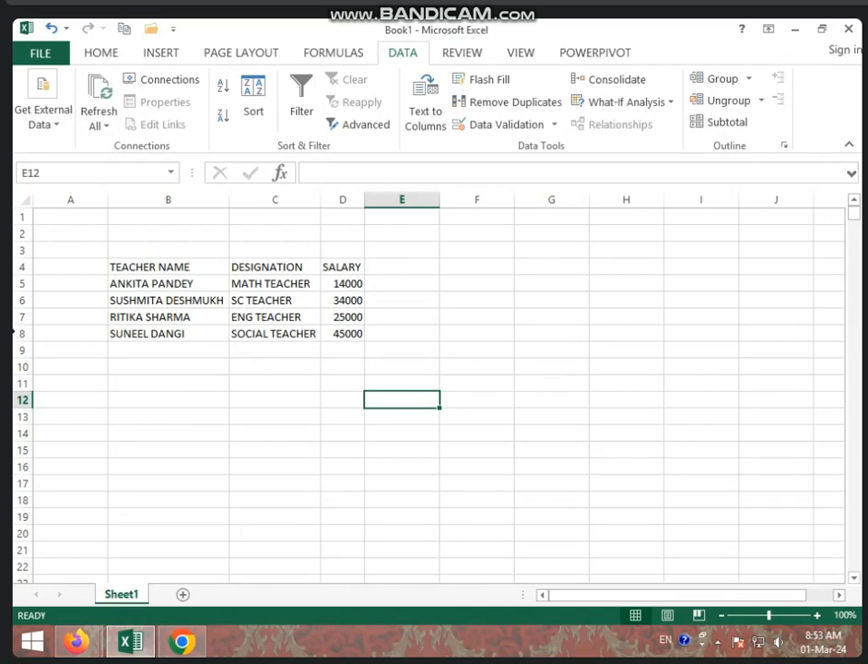
{"action": "left_click", "coordinate": [43, 97]}
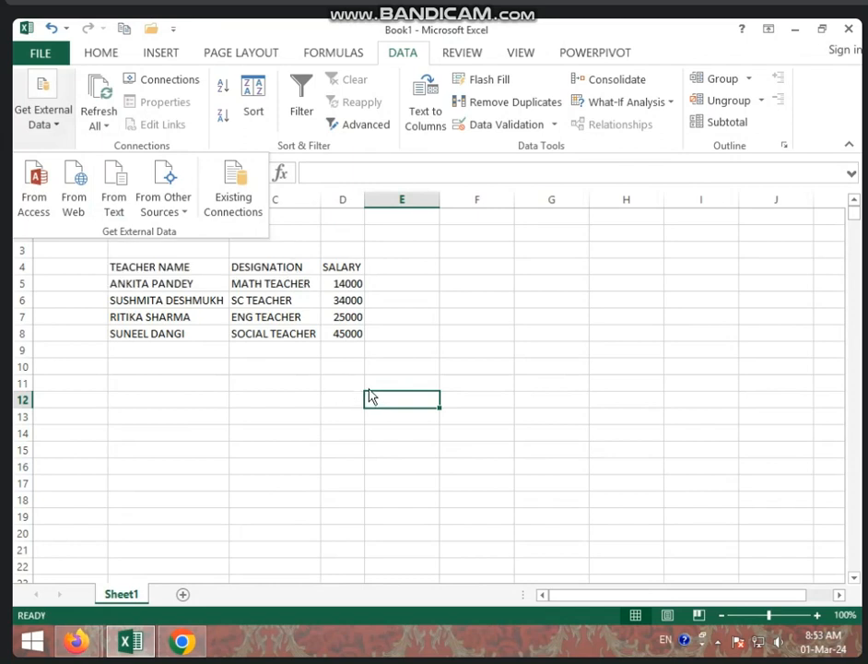
{"action": "left_click", "coordinate": [180, 221]}
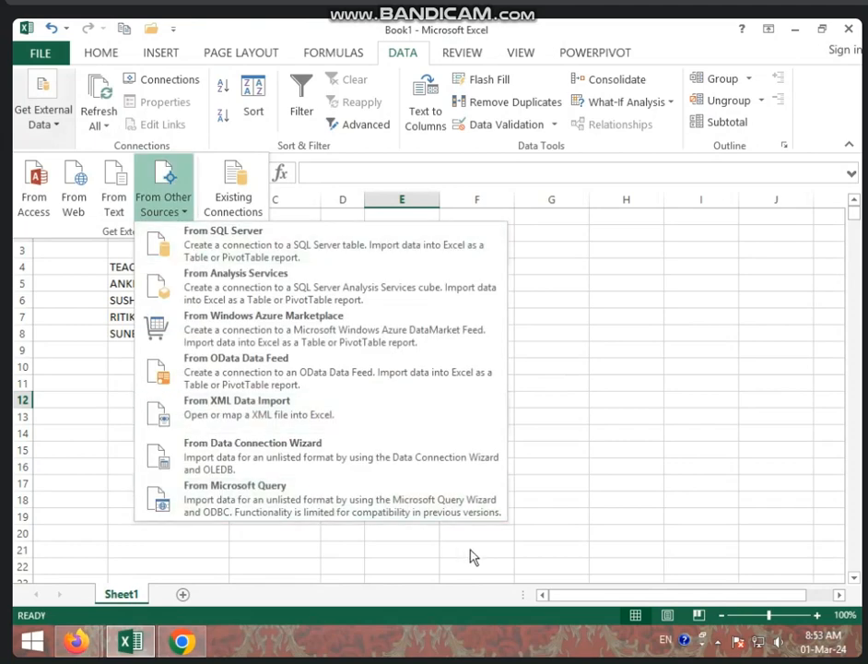
{"action": "left_click", "coordinate": [662, 416]}
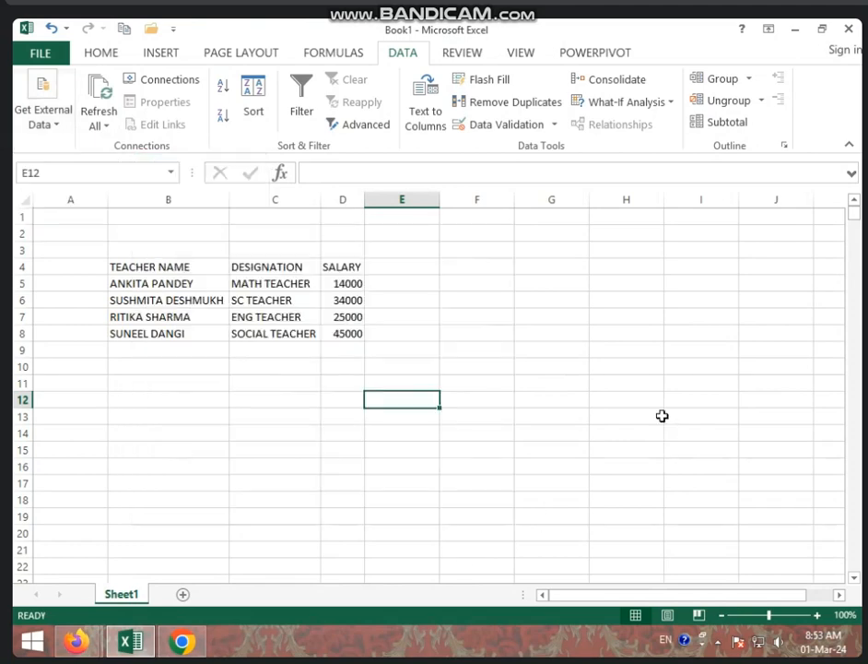
{"action": "left_click", "coordinate": [46, 55]}
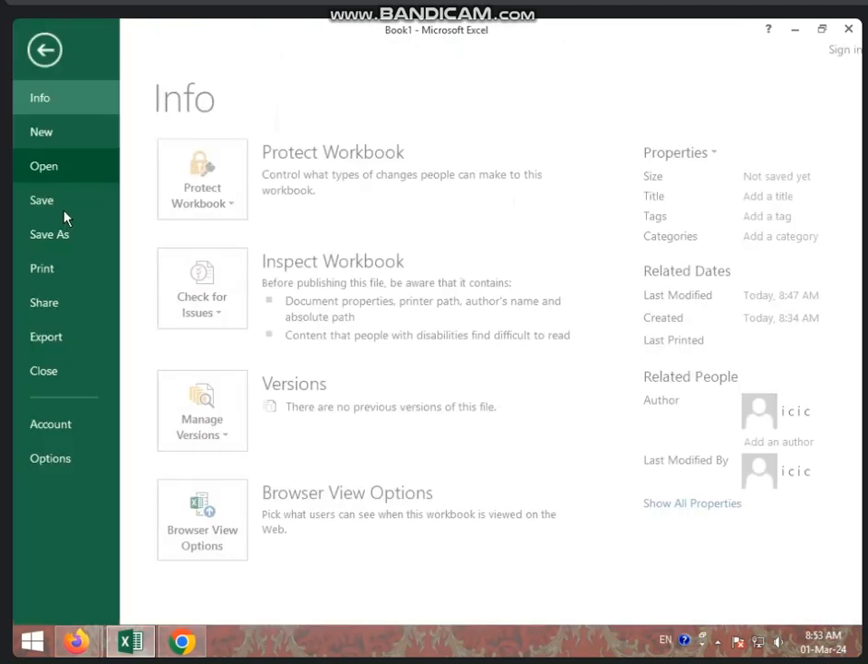
{"action": "left_click", "coordinate": [68, 441]}
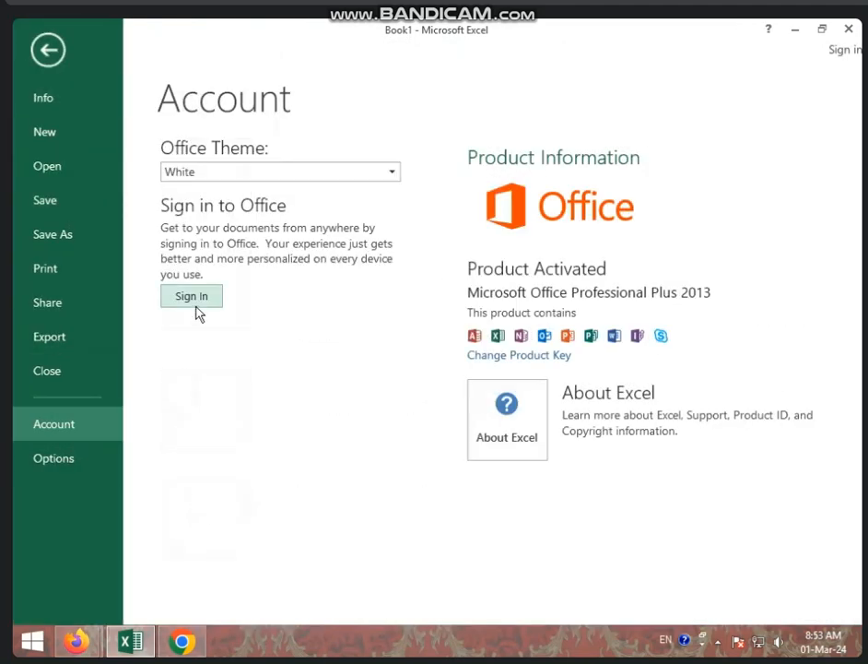
{"action": "left_click", "coordinate": [46, 52]}
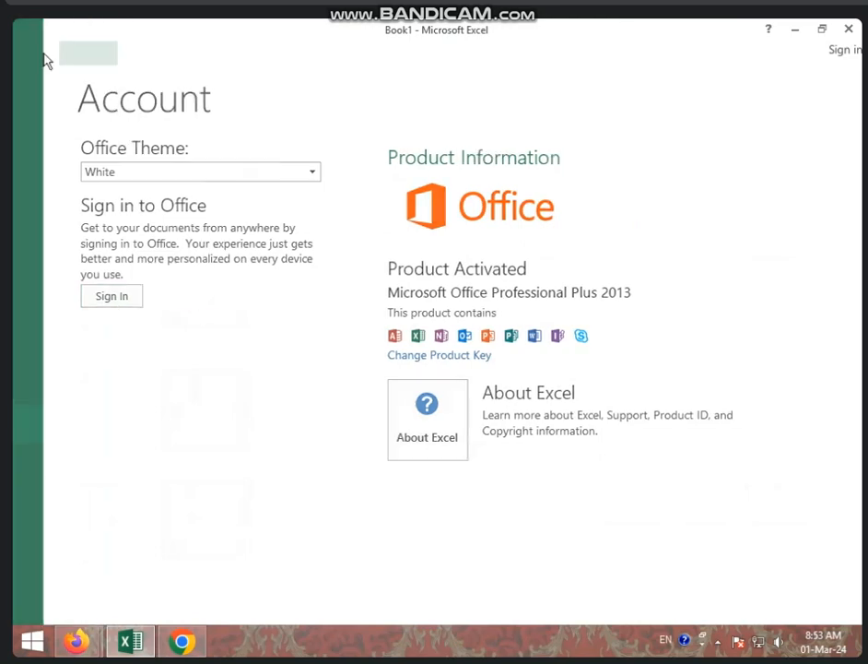
{"action": "left_click", "coordinate": [43, 114]}
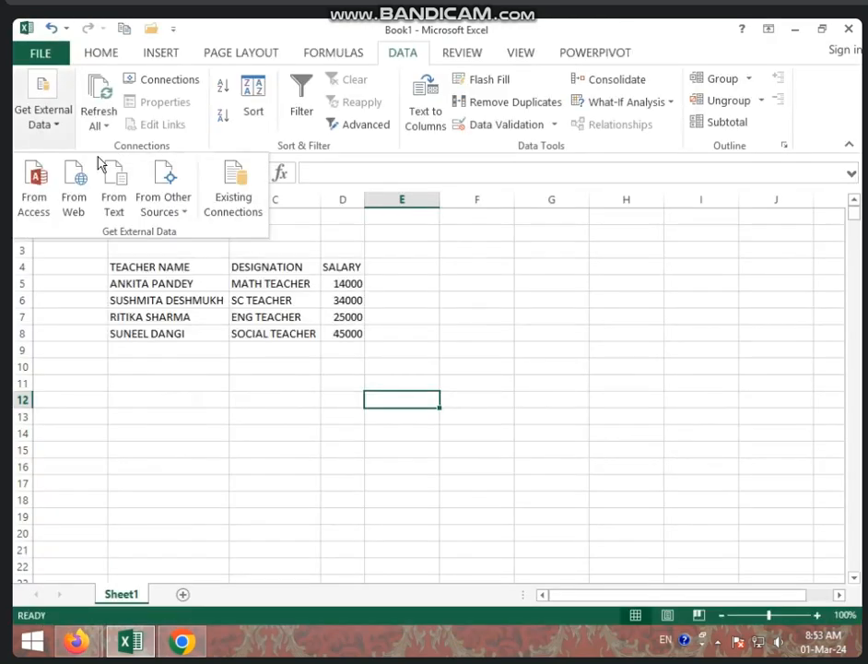
{"action": "left_click", "coordinate": [175, 206]}
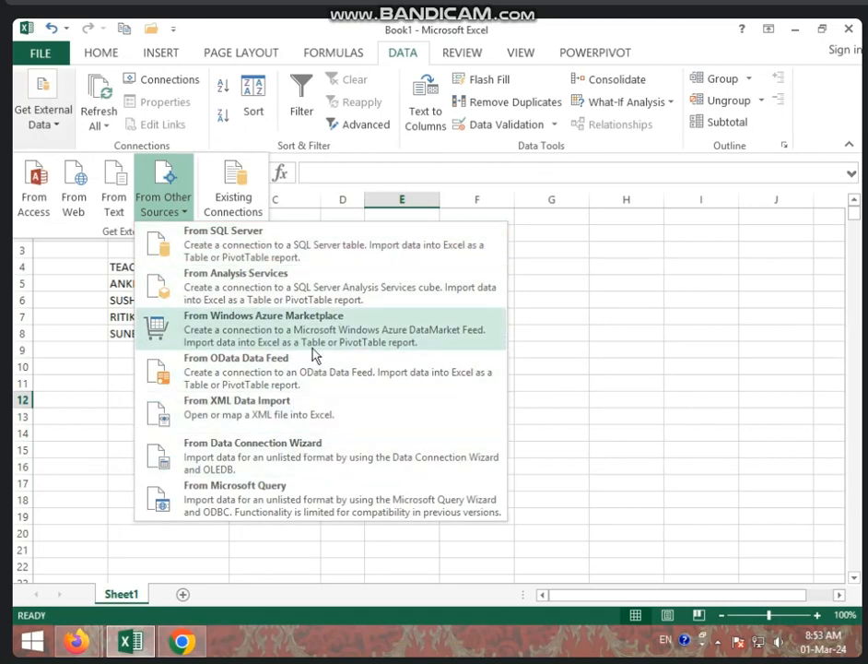
{"action": "left_click", "coordinate": [286, 242]}
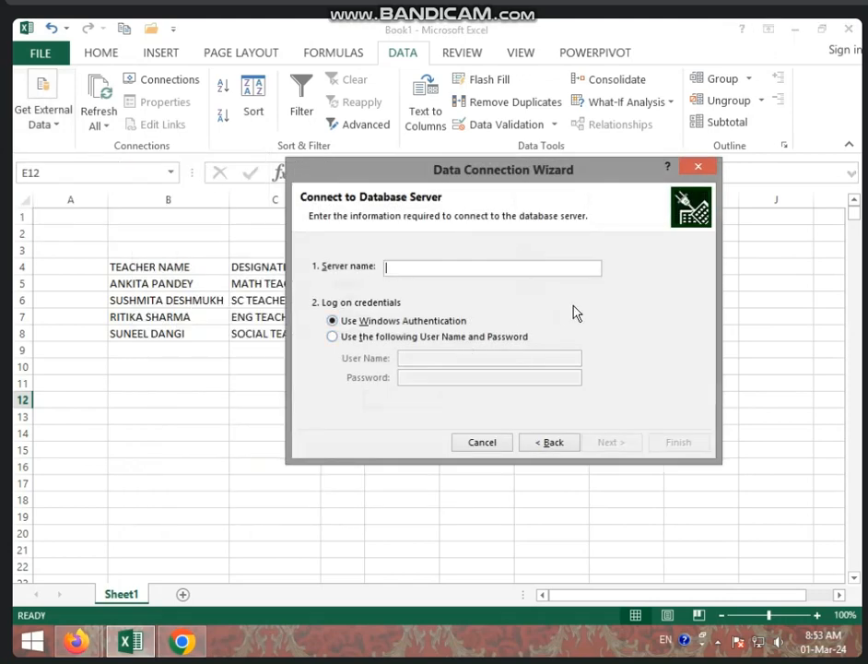
{"action": "left_click", "coordinate": [684, 168]}
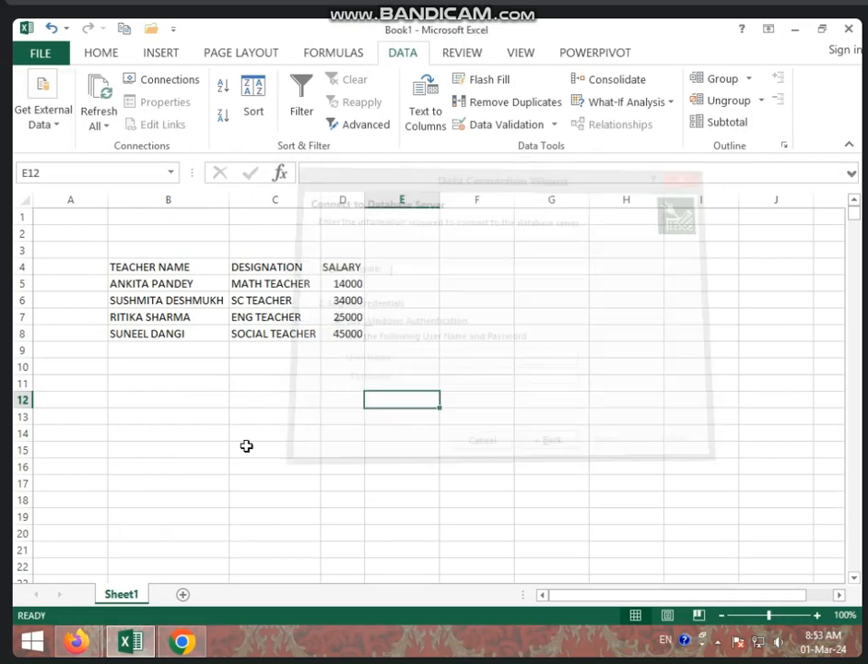
{"action": "left_click", "coordinate": [43, 125]}
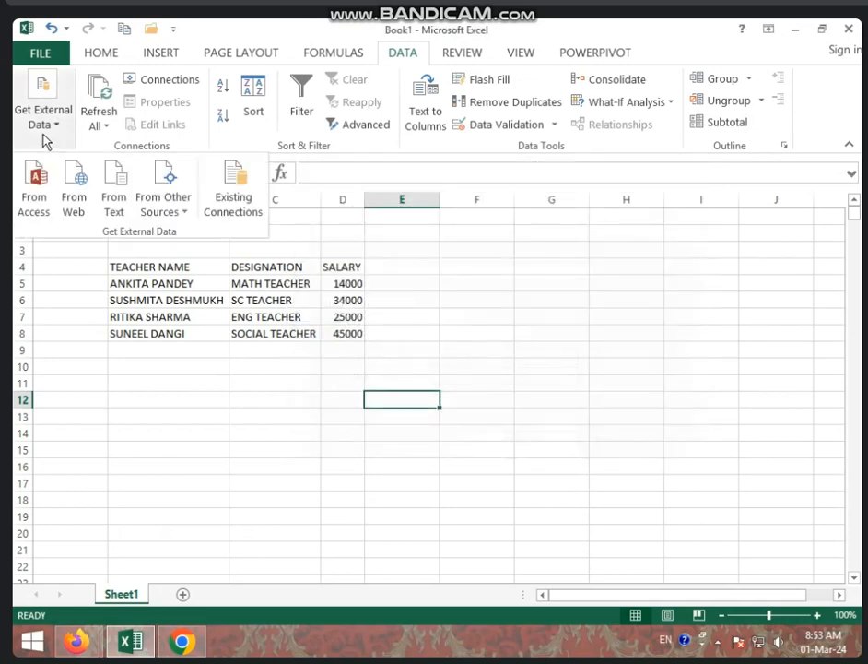
- Import the existing '1 SE 2 CLASS LIST Office Address List' connection as a table at E12
{"action": "left_click", "coordinate": [245, 218]}
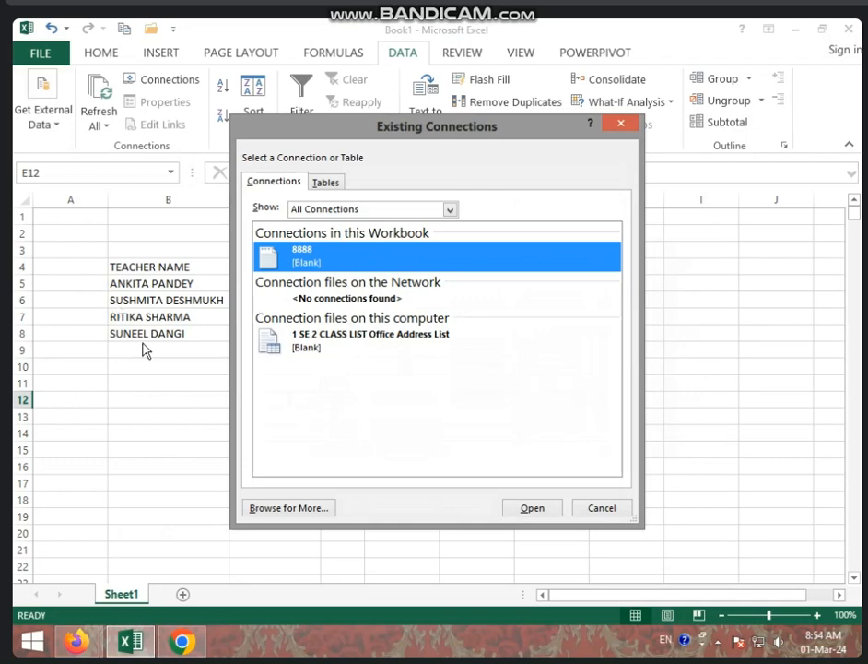
{"action": "left_click", "coordinate": [347, 350]}
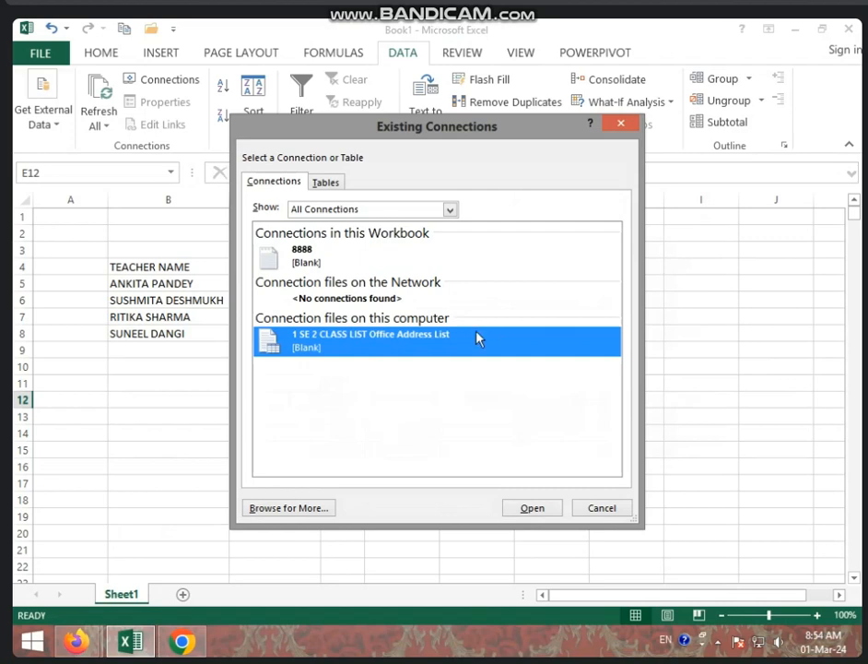
{"action": "left_click", "coordinate": [554, 511]}
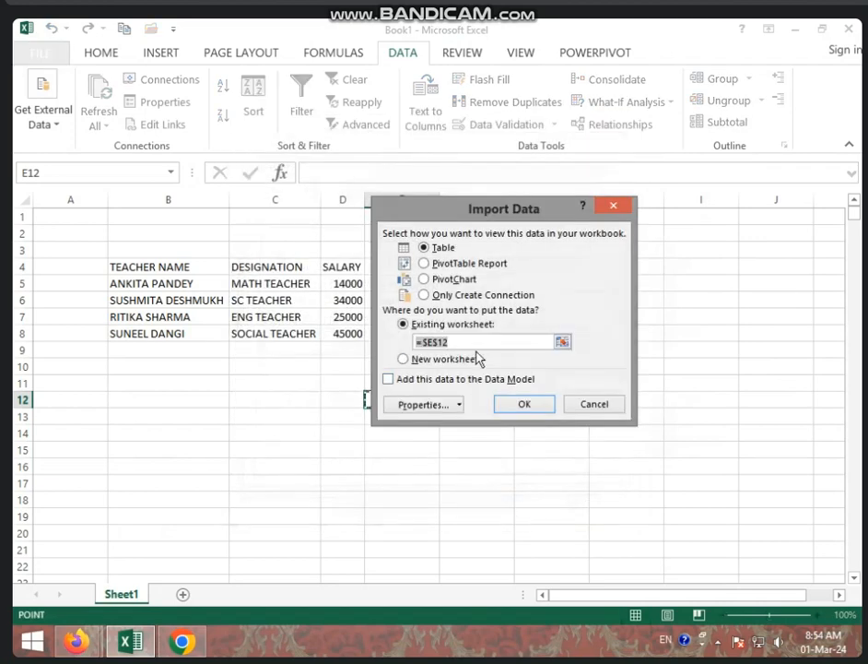
{"action": "left_click", "coordinate": [511, 404]}
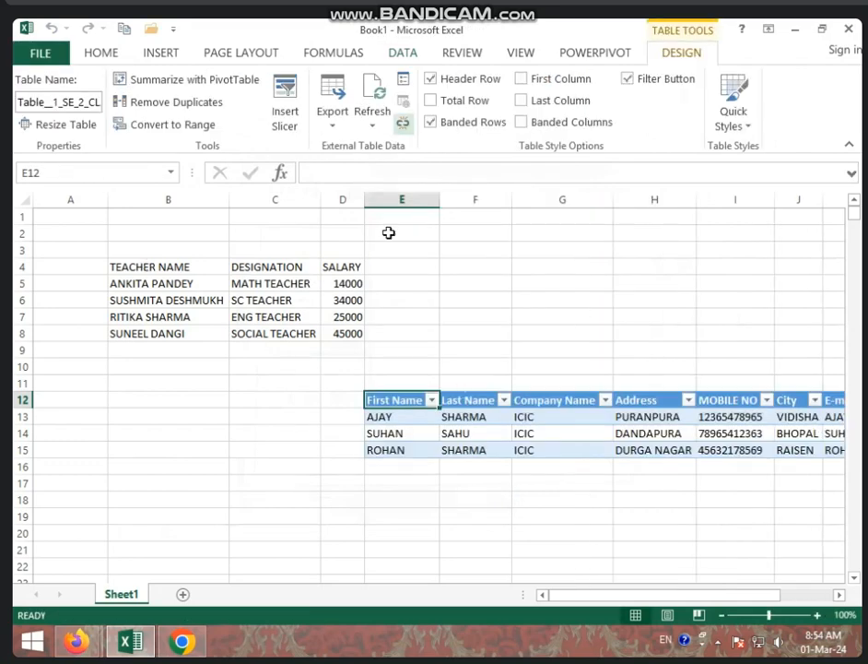
{"action": "left_click", "coordinate": [281, 334]}
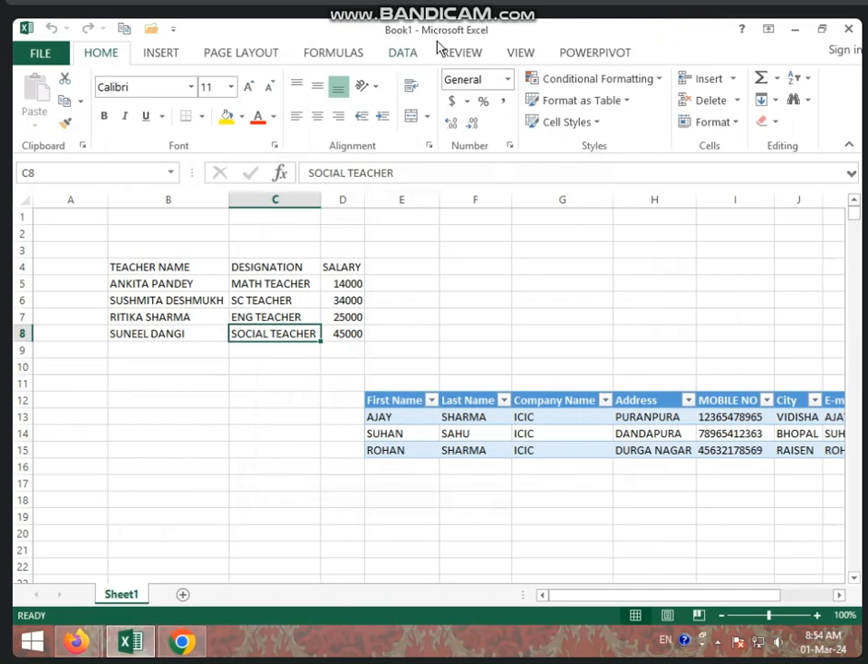
- Delete the teacher range A4:E9 along with its data query
{"action": "left_click", "coordinate": [403, 53]}
{"action": "left_click", "coordinate": [44, 129]}
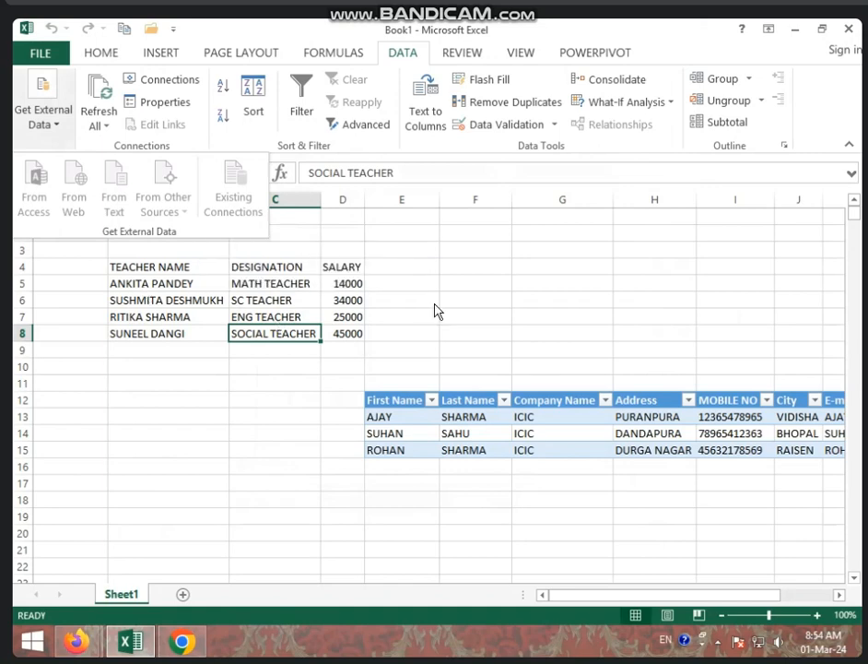
{"action": "left_click", "coordinate": [480, 324]}
{"action": "left_click_drag", "start_coordinate": [74, 267], "coordinate": [402, 352]}
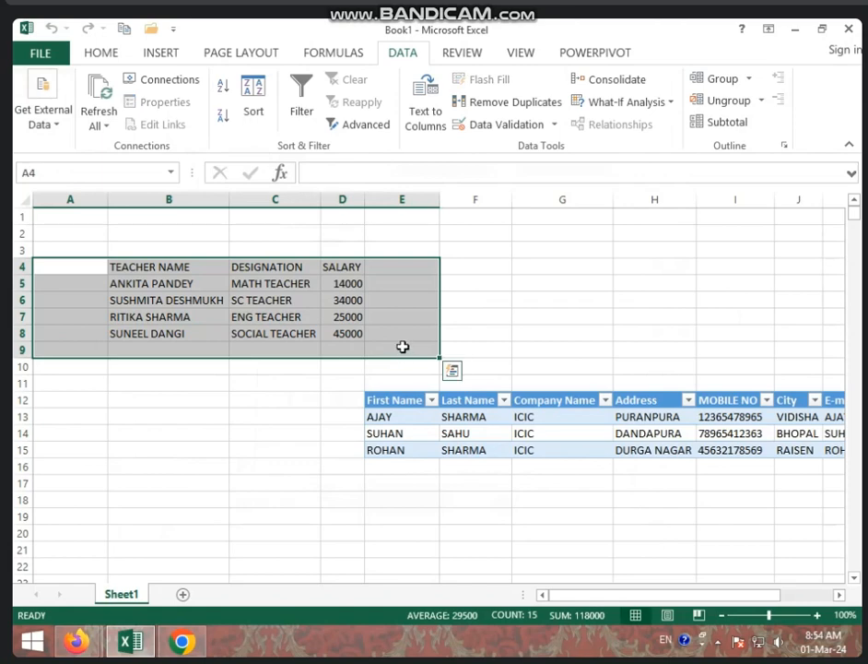
{"action": "key", "text": "Delete"}
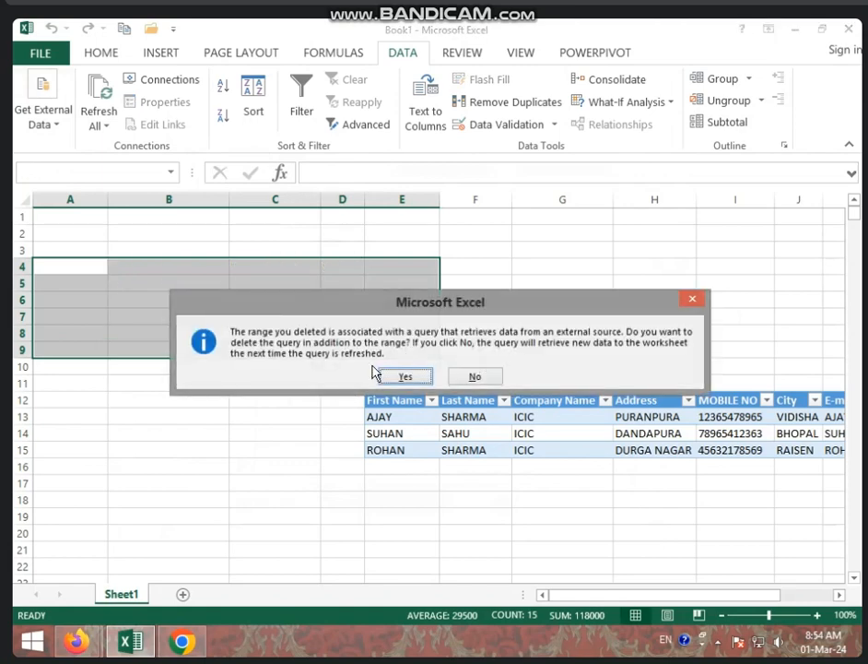
{"action": "left_click", "coordinate": [406, 375]}
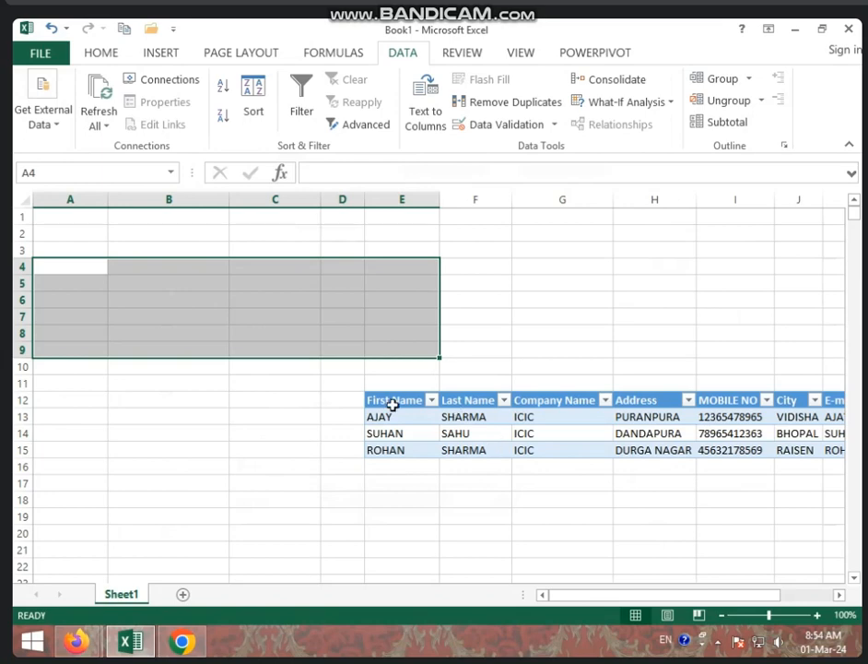
- Delete the imported address table in D11:K18 along with its query
{"action": "left_click_drag", "start_coordinate": [345, 382], "coordinate": [860, 490]}
{"action": "key", "text": "Delete"}
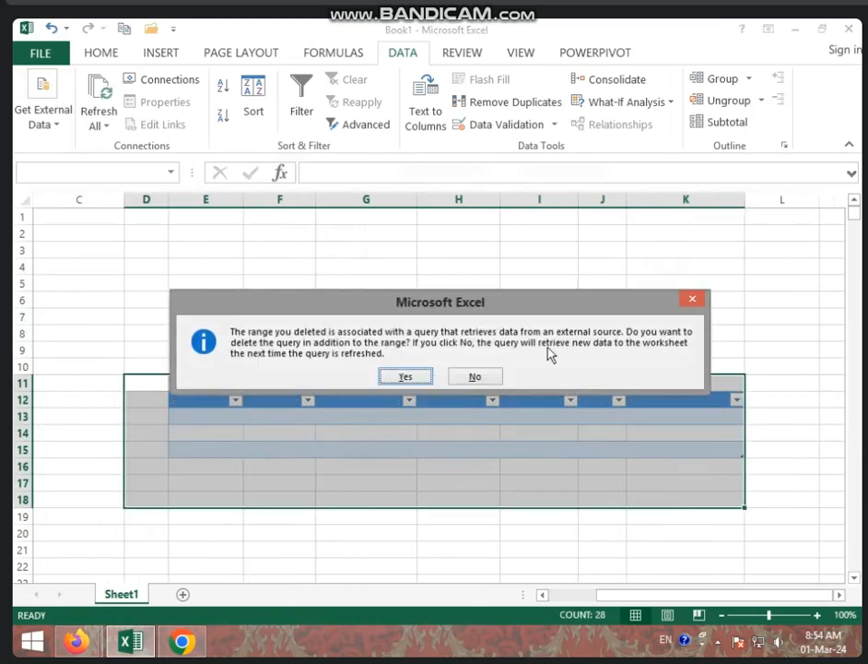
{"action": "left_click", "coordinate": [421, 381]}
{"action": "left_click", "coordinate": [487, 362]}
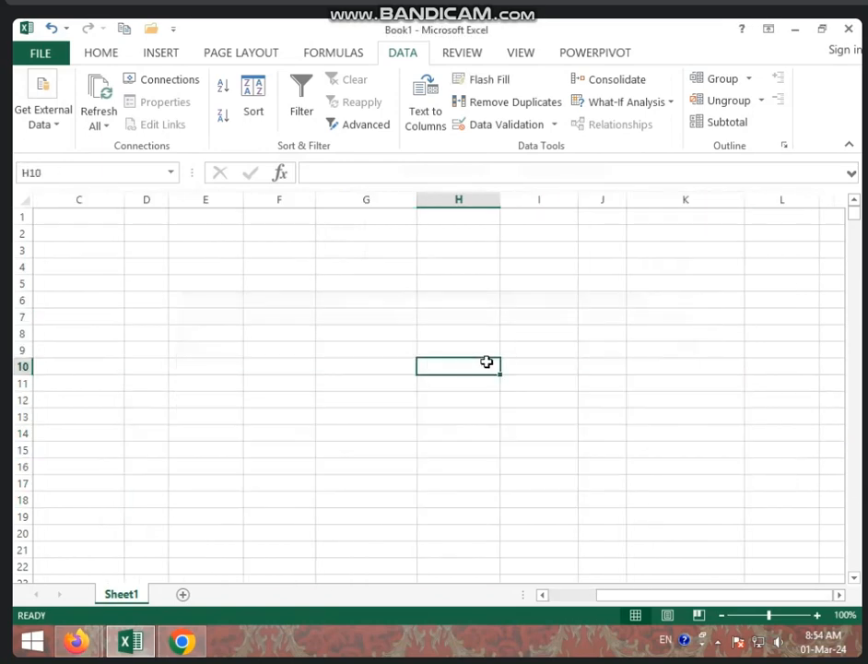